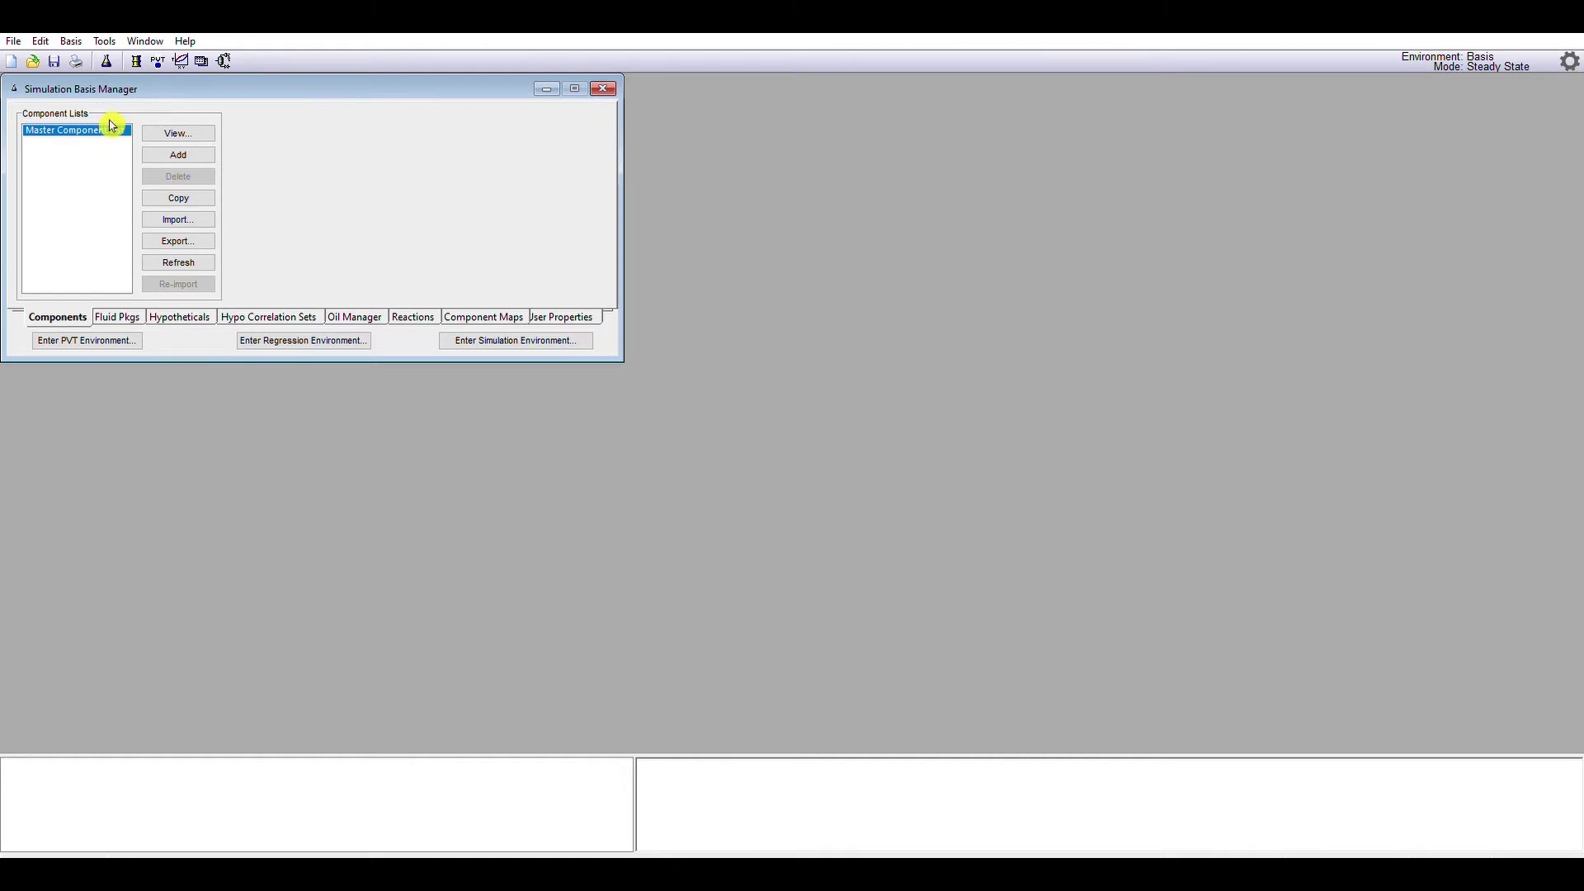
# - Open the Master Component List and add Methane from the library as a pure component
pyautogui.click(172, 129)
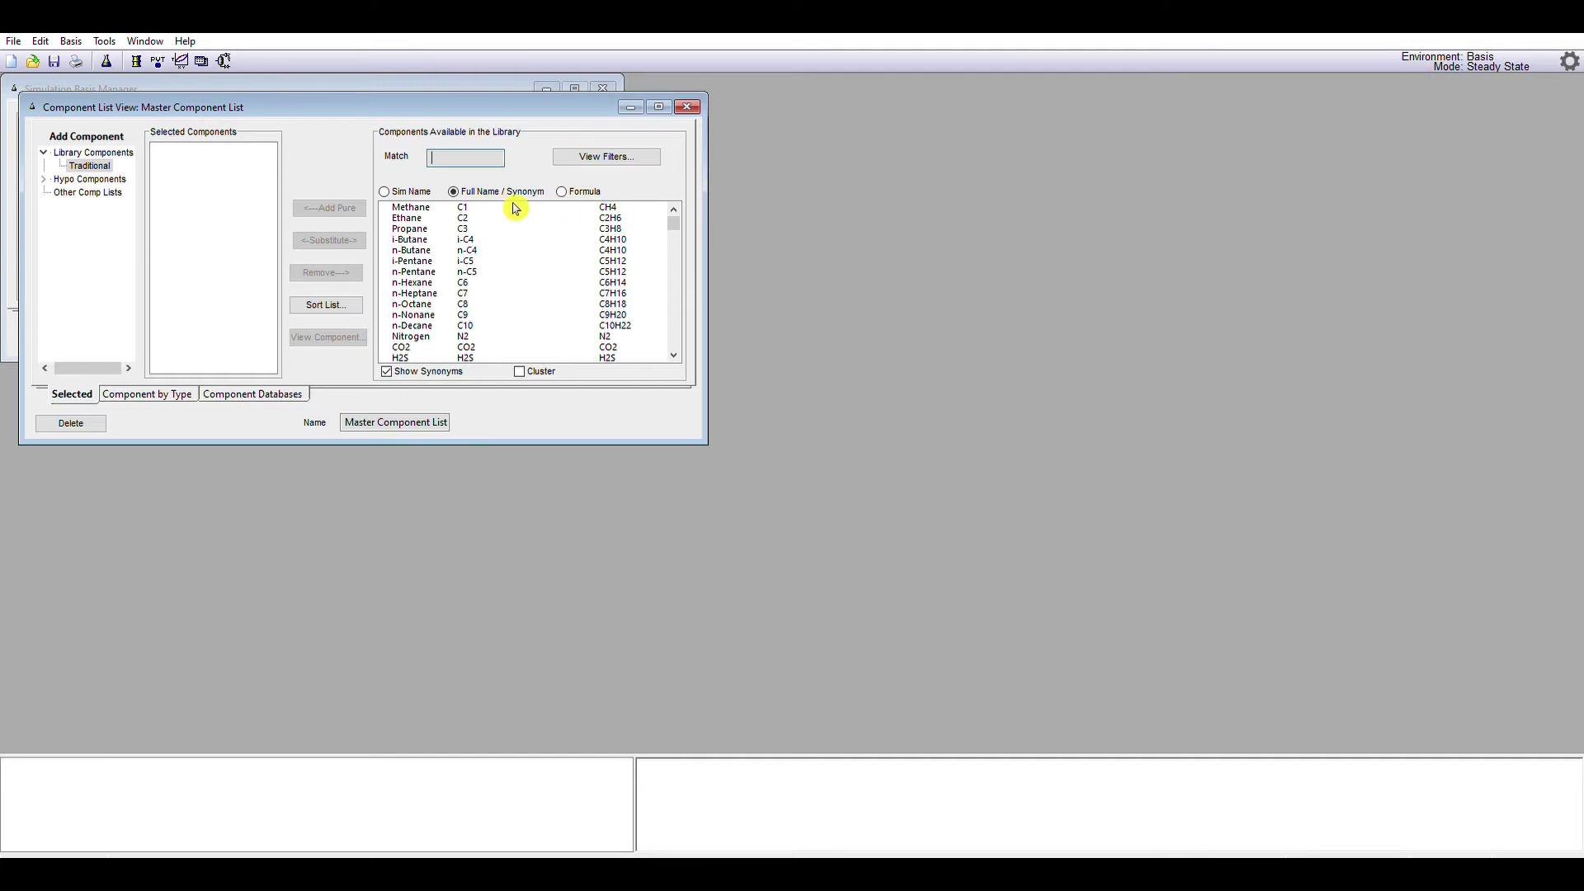
pyautogui.click(484, 207)
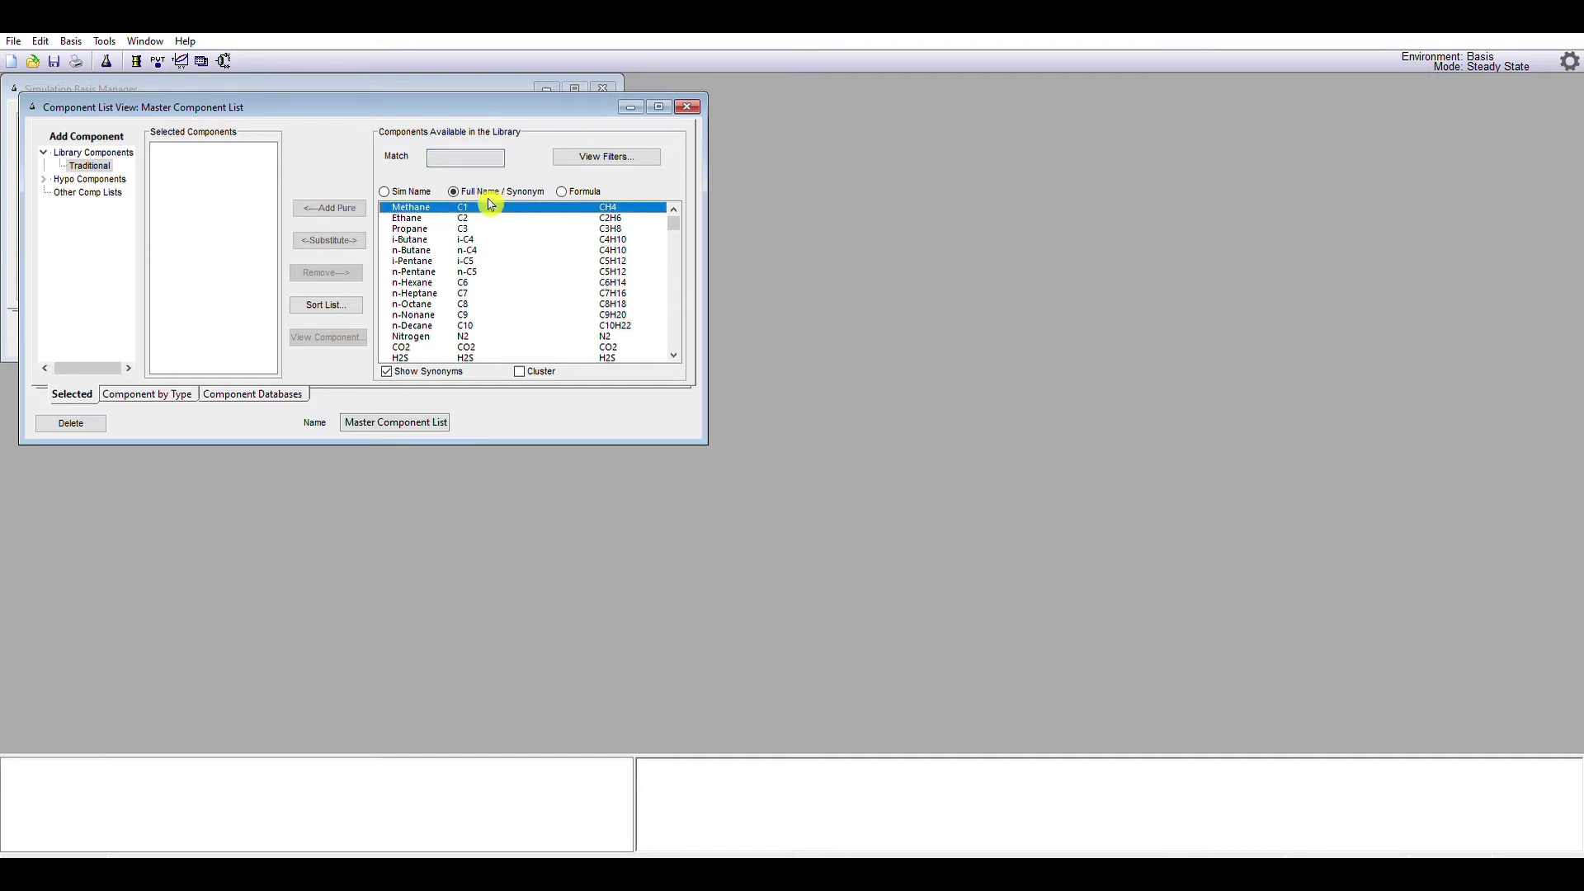
pyautogui.click(351, 207)
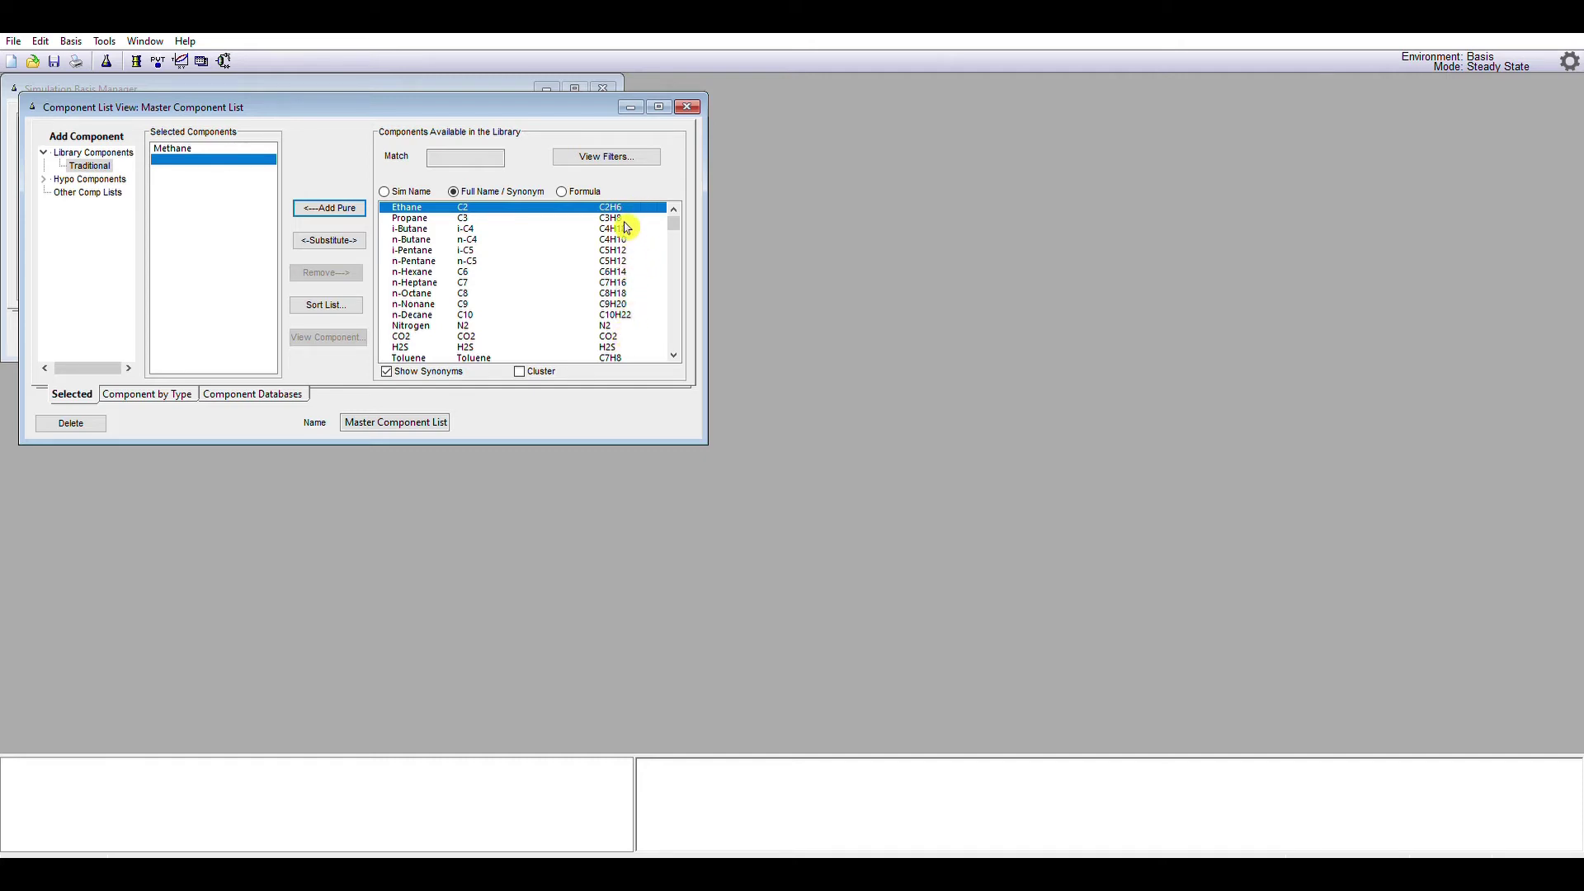
# - Switch the library search to formula matching and add CO (Carbon_Monoxide)
pyautogui.click(564, 191)
pyautogui.click(453, 150)
pyautogui.write('C')
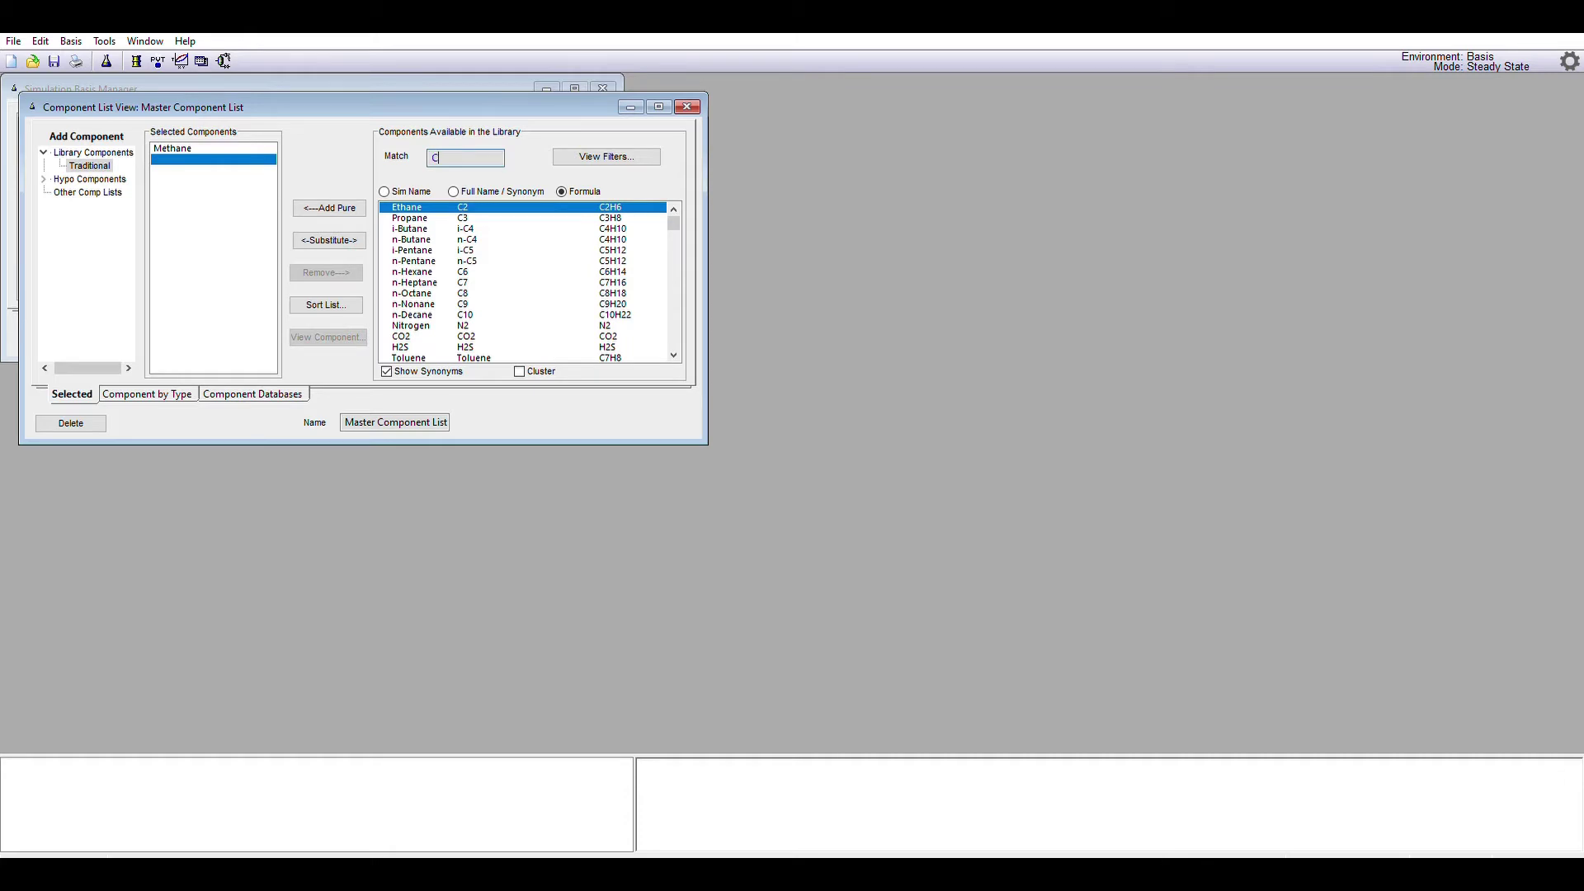
pyautogui.write('O')
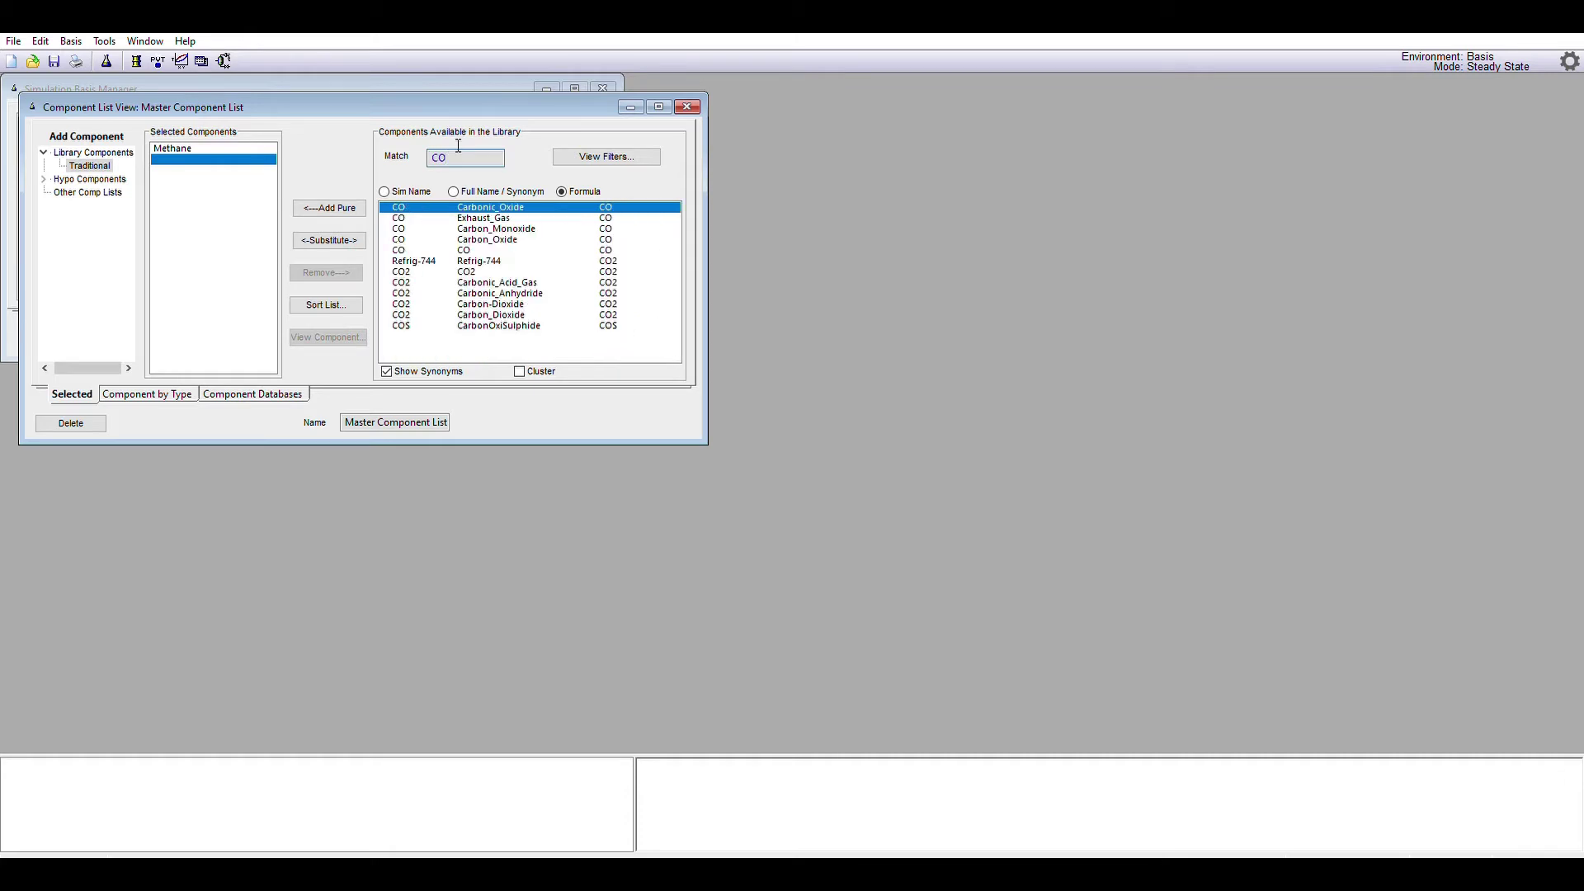
pyautogui.click(492, 228)
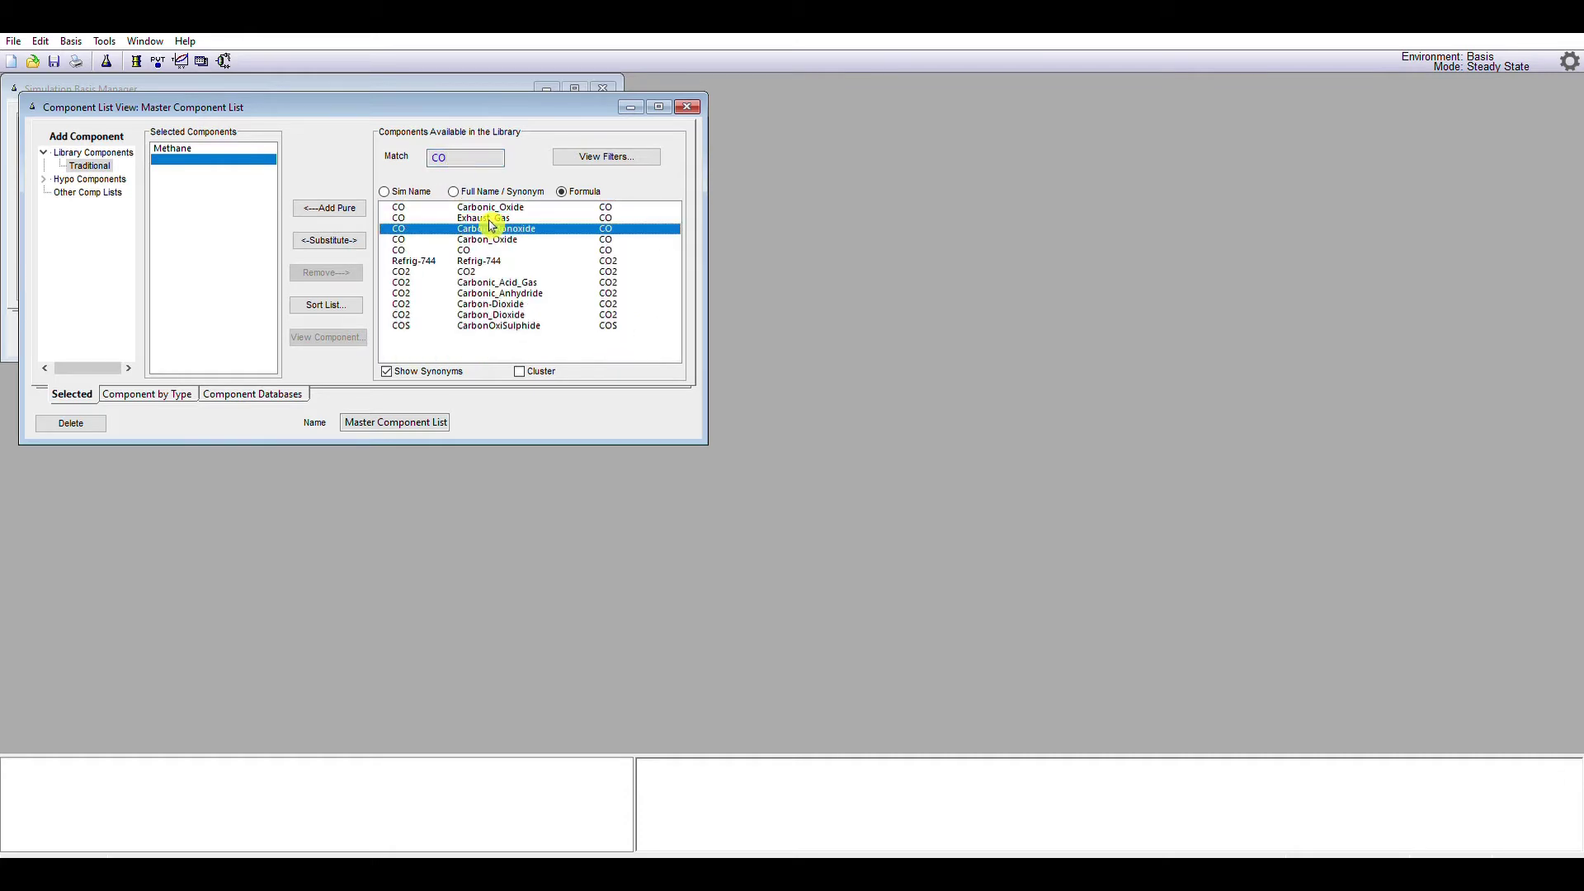
pyautogui.click(341, 207)
# - Search the formula H2 and add Hydrogen to the component list
pyautogui.doubleClick(463, 156)
pyautogui.press('BackSpace')
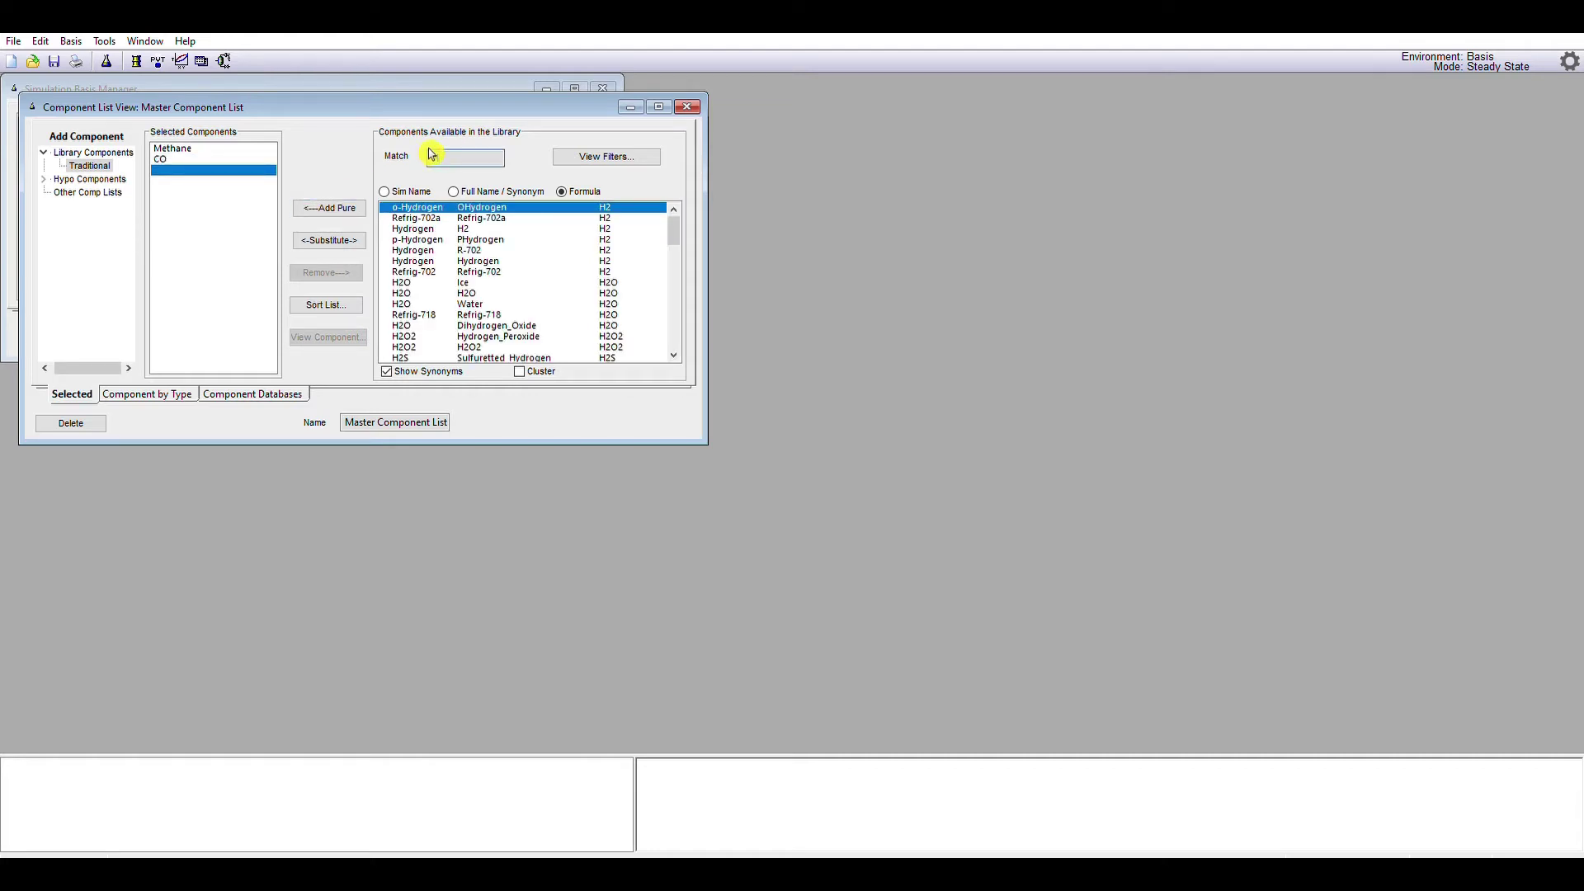
pyautogui.write('H2')
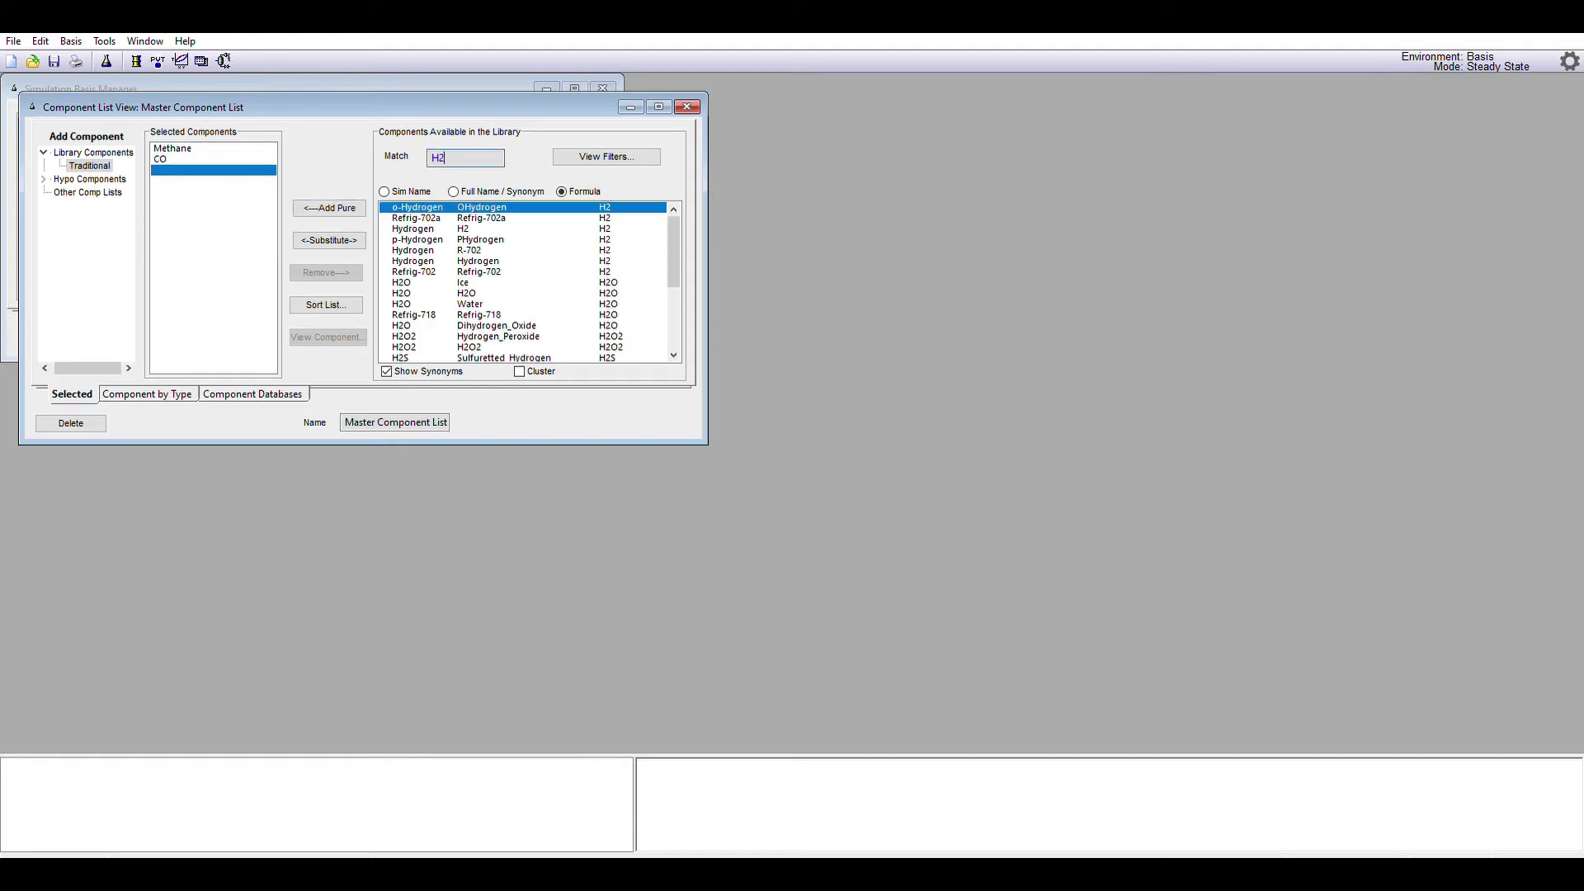
pyautogui.click(495, 229)
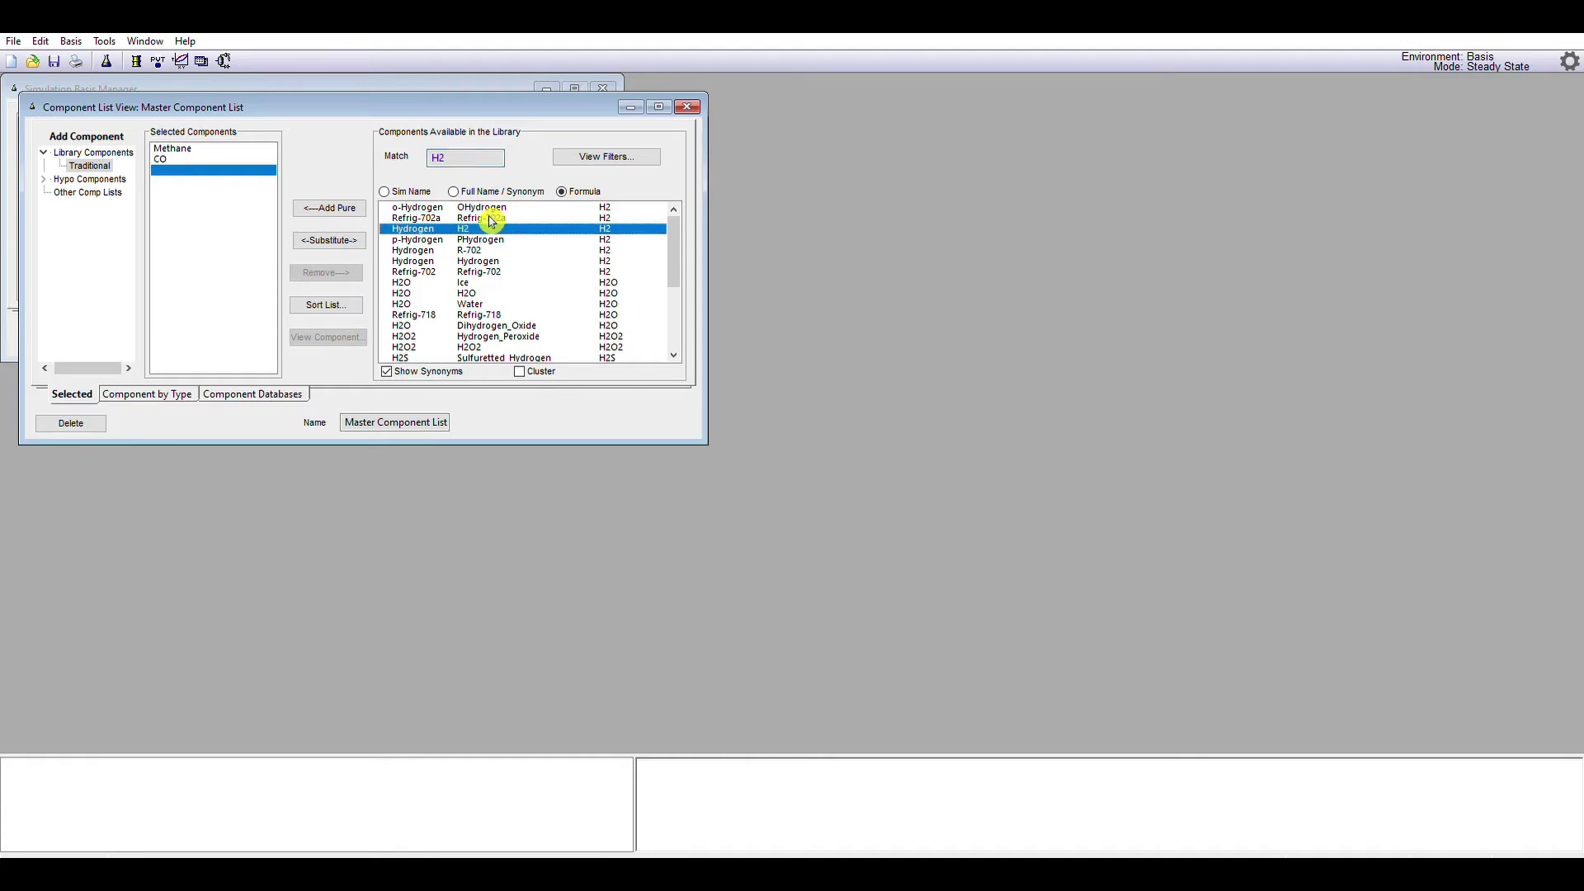
pyautogui.click(350, 210)
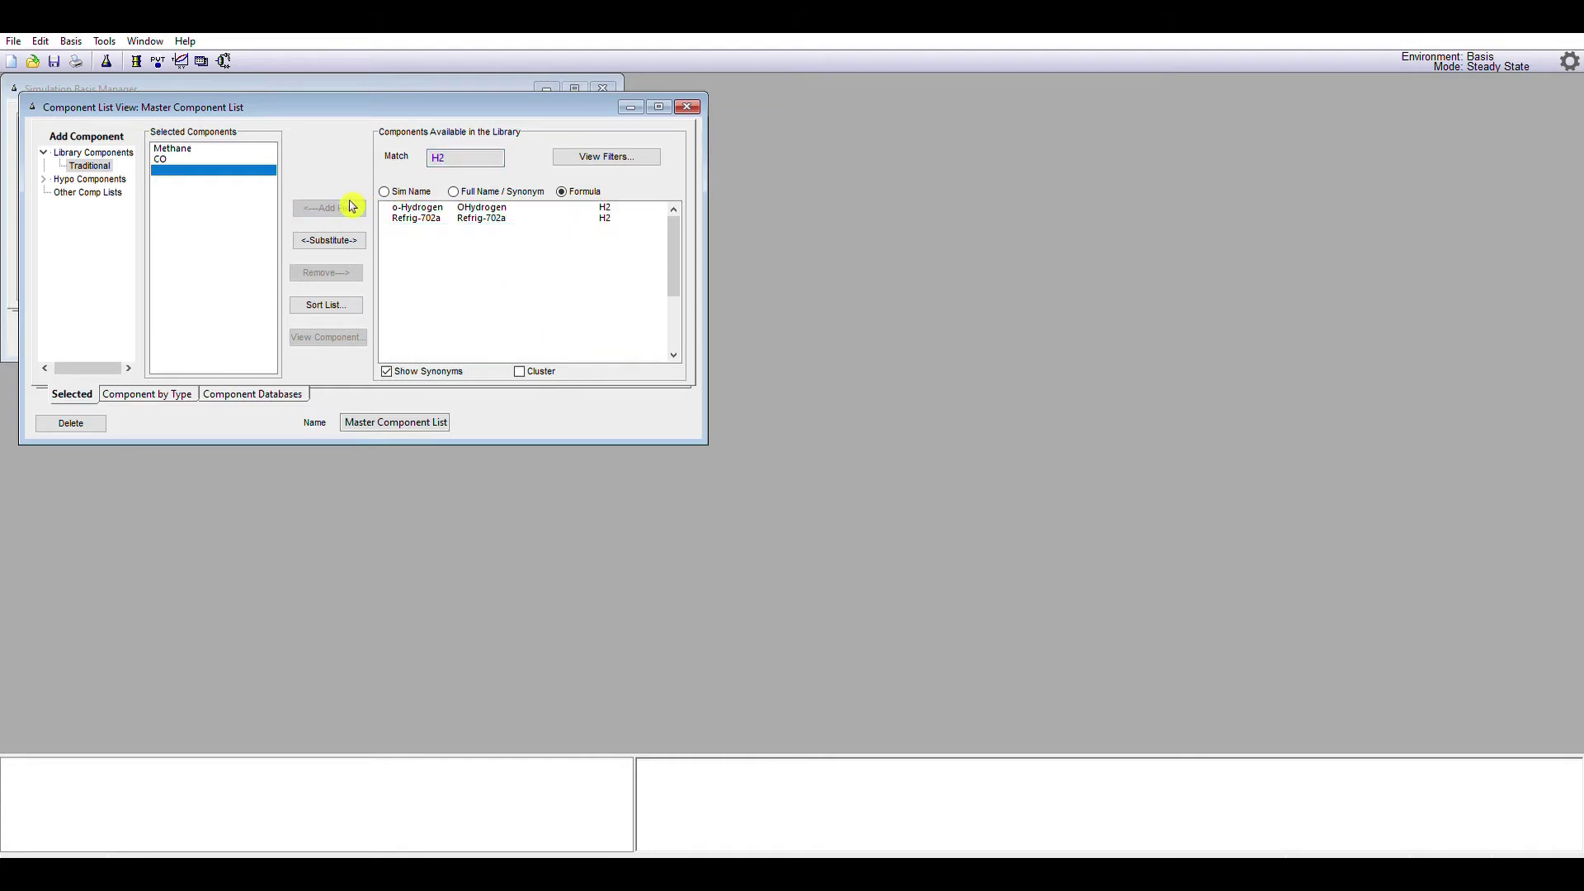
# - Add plain H2O by formula and return to the Simulation Basis Manager
pyautogui.click(500, 155)
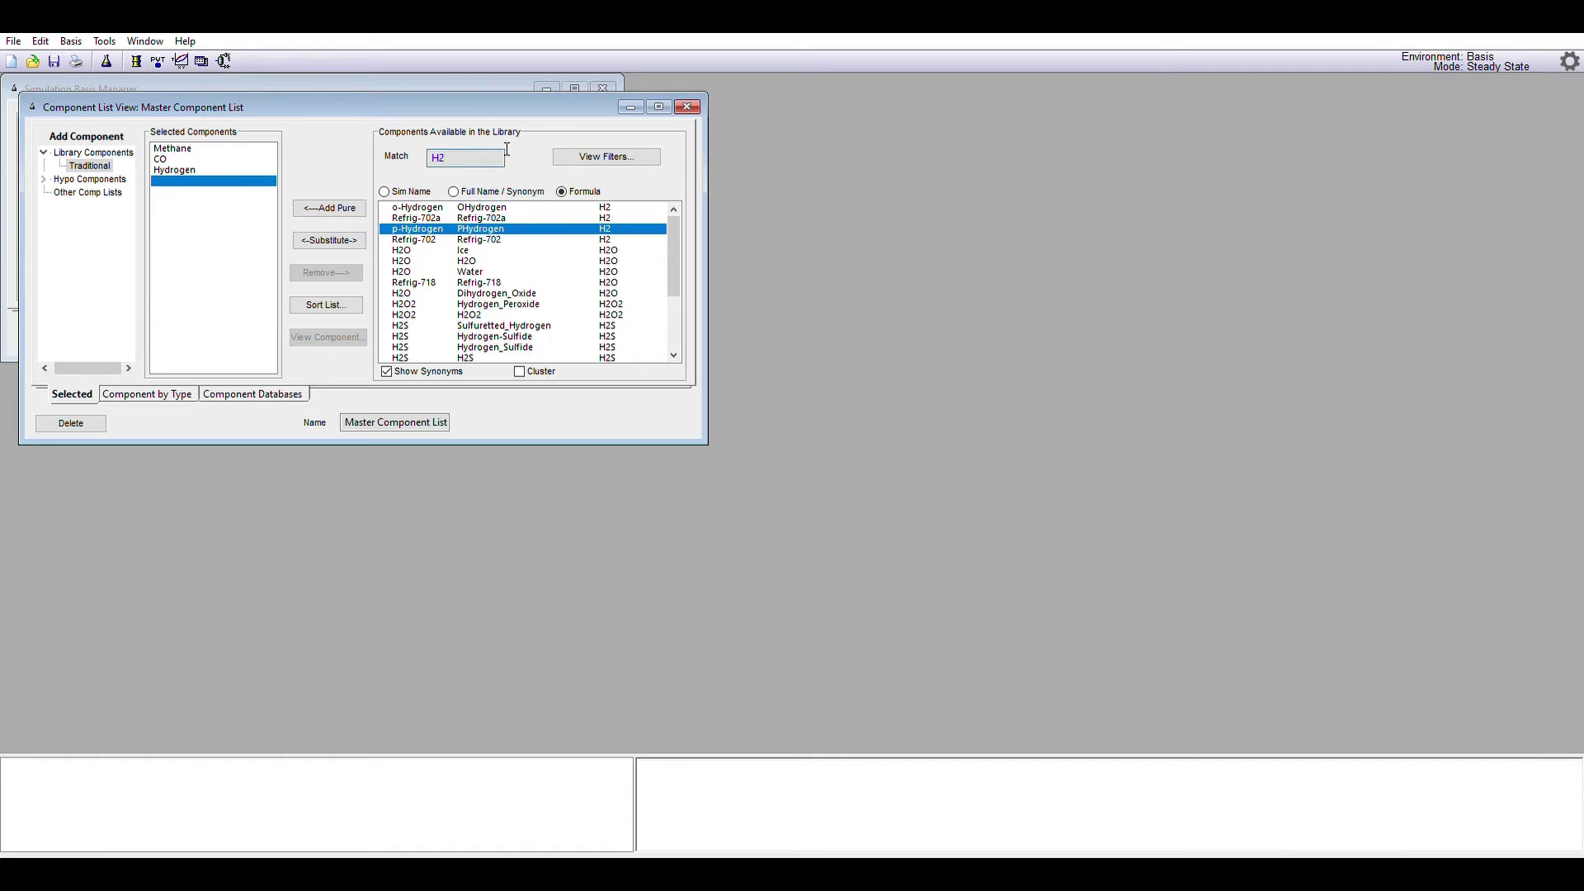
pyautogui.write('O')
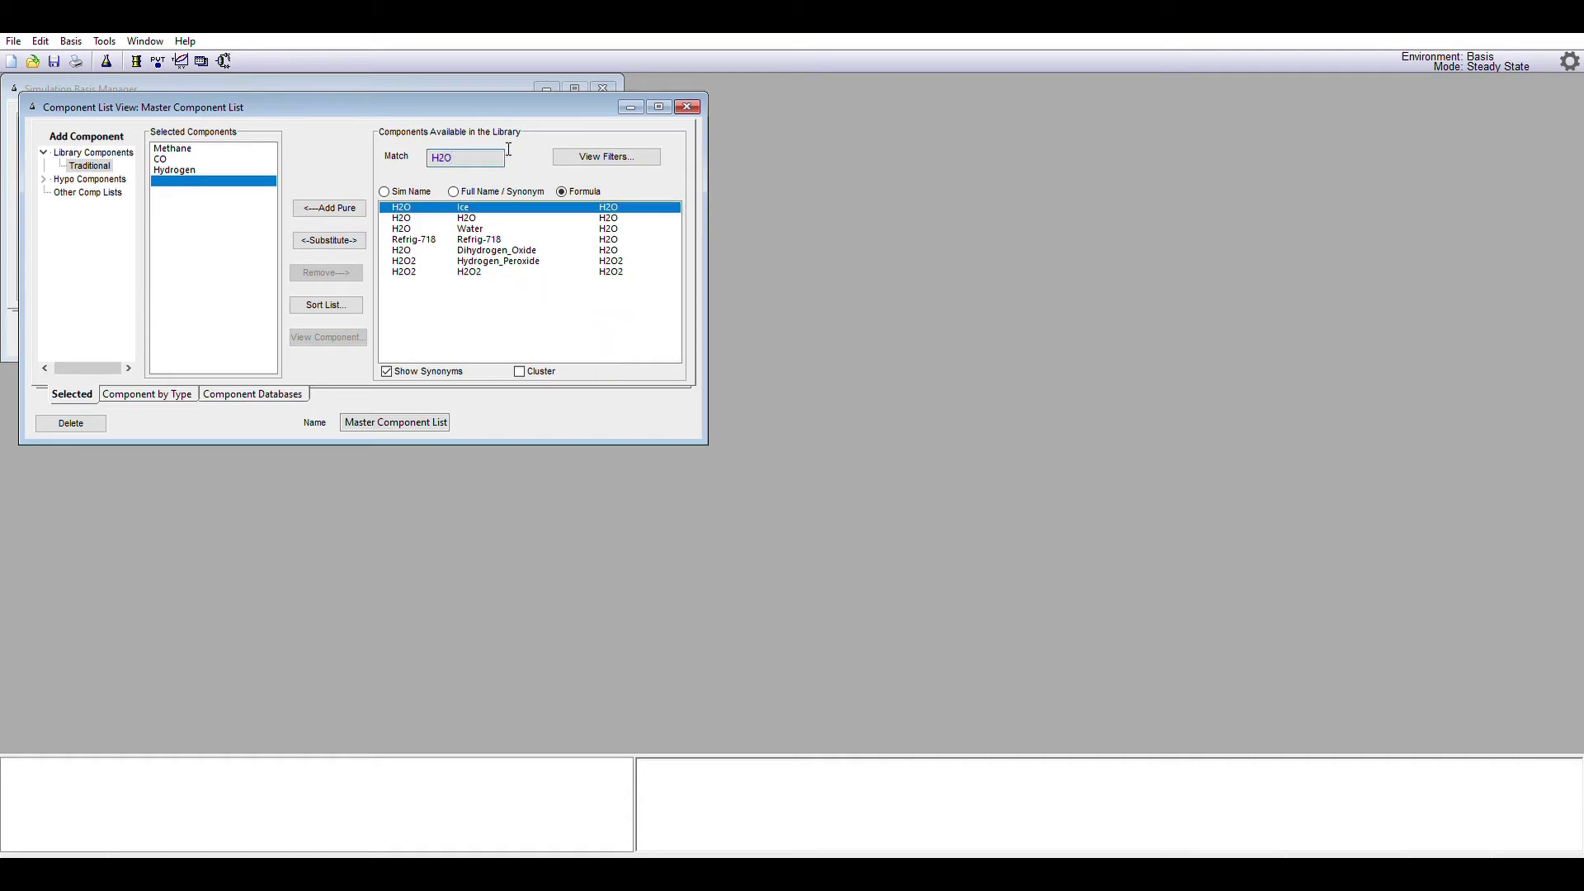
pyautogui.click(475, 216)
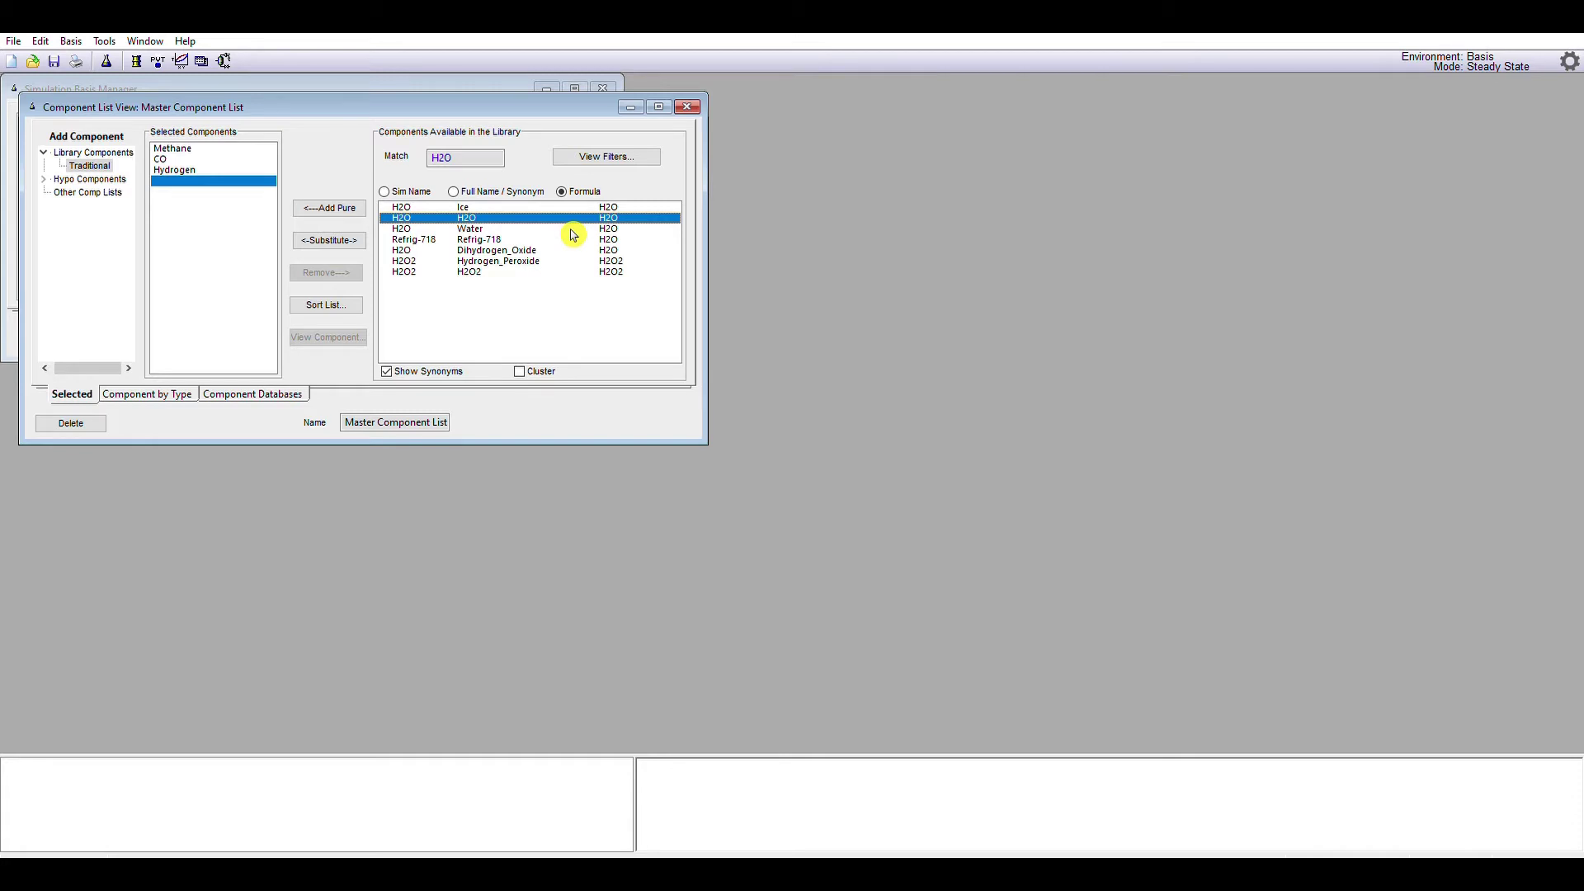
pyautogui.click(360, 202)
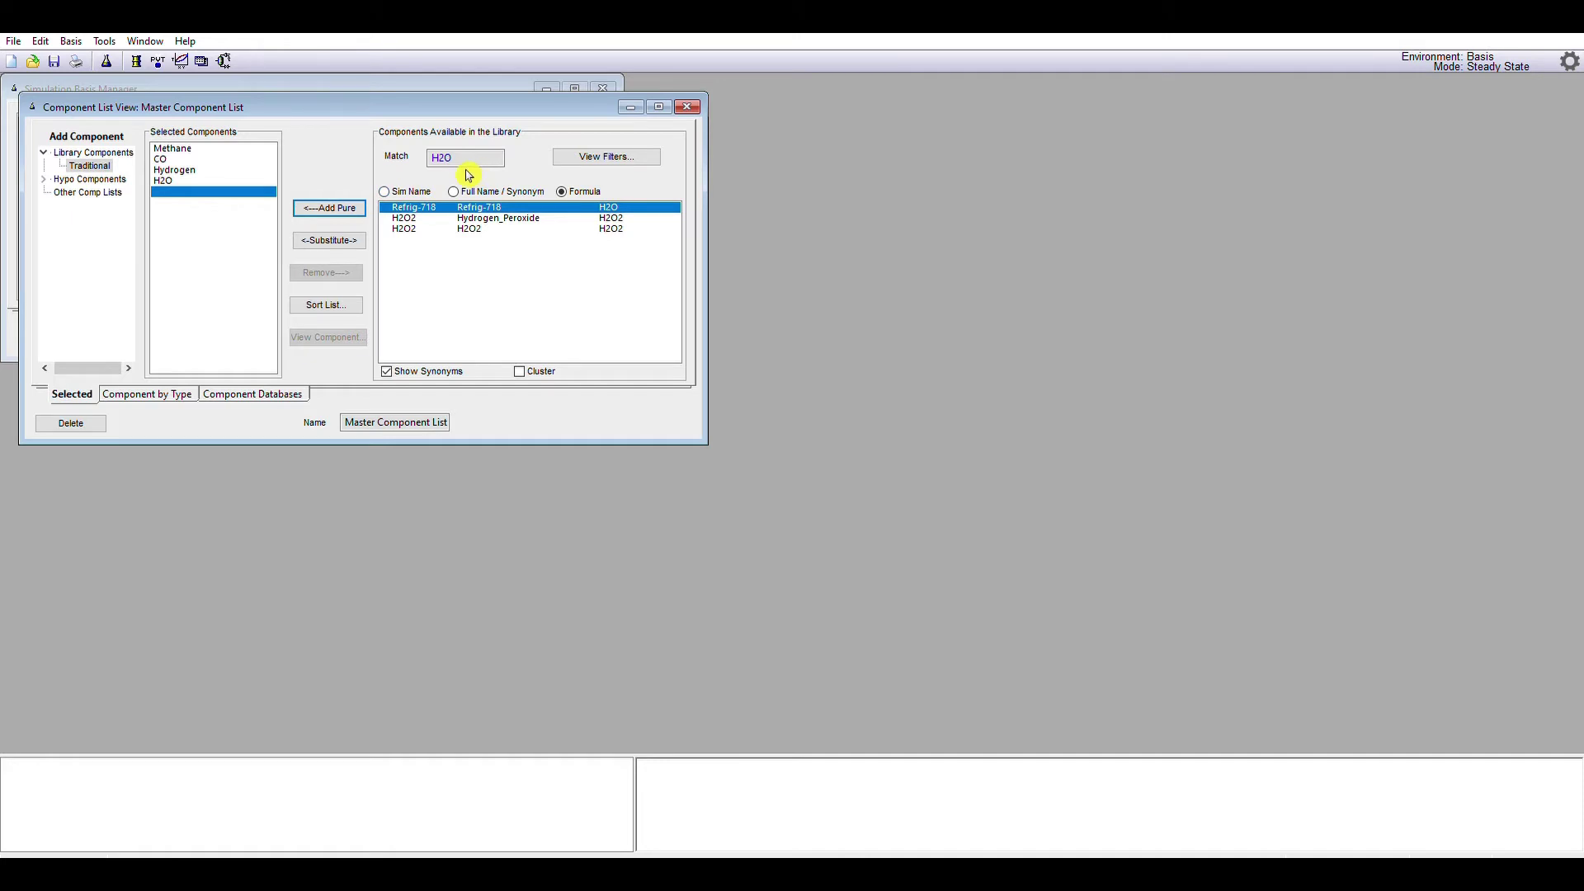
pyautogui.click(697, 106)
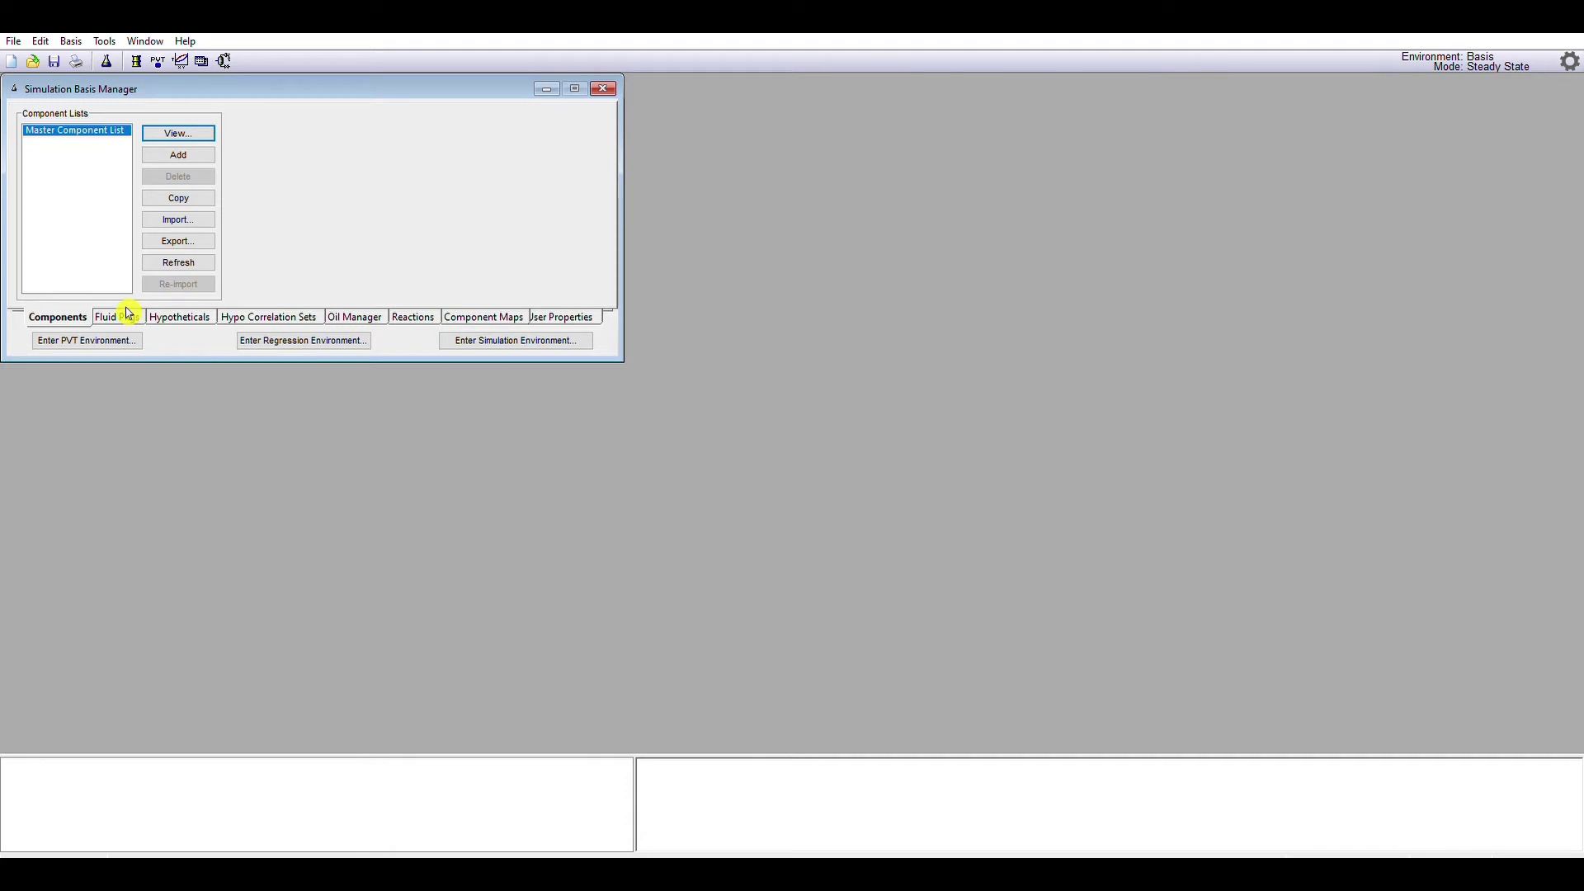
# - Create the new fluid package Basis-1 from the Fluid Pkgs page
pyautogui.click(128, 315)
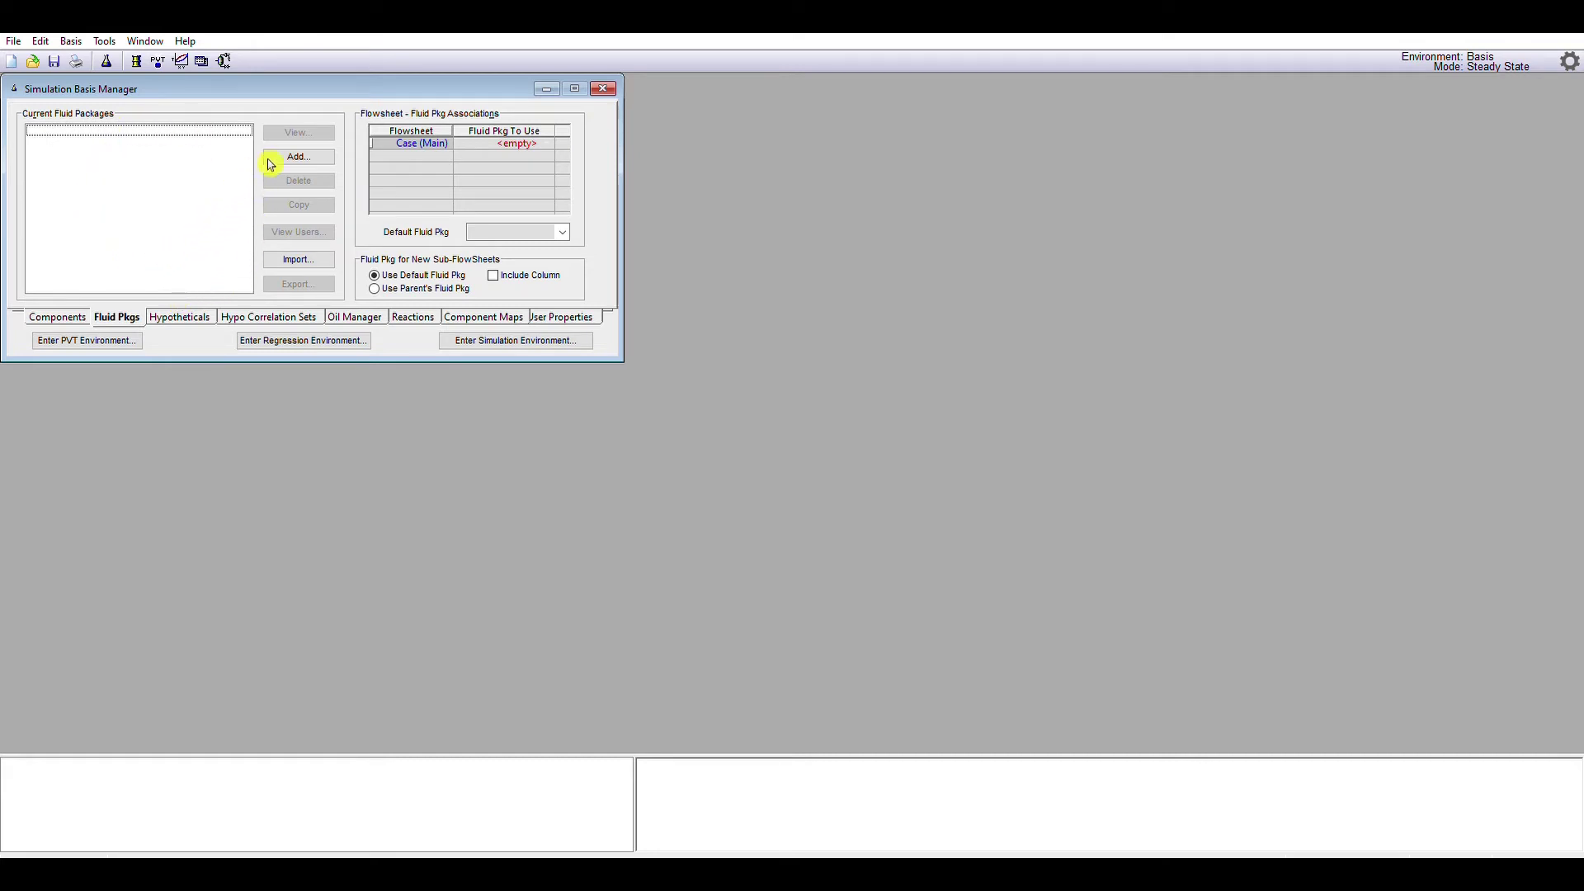
pyautogui.click(298, 154)
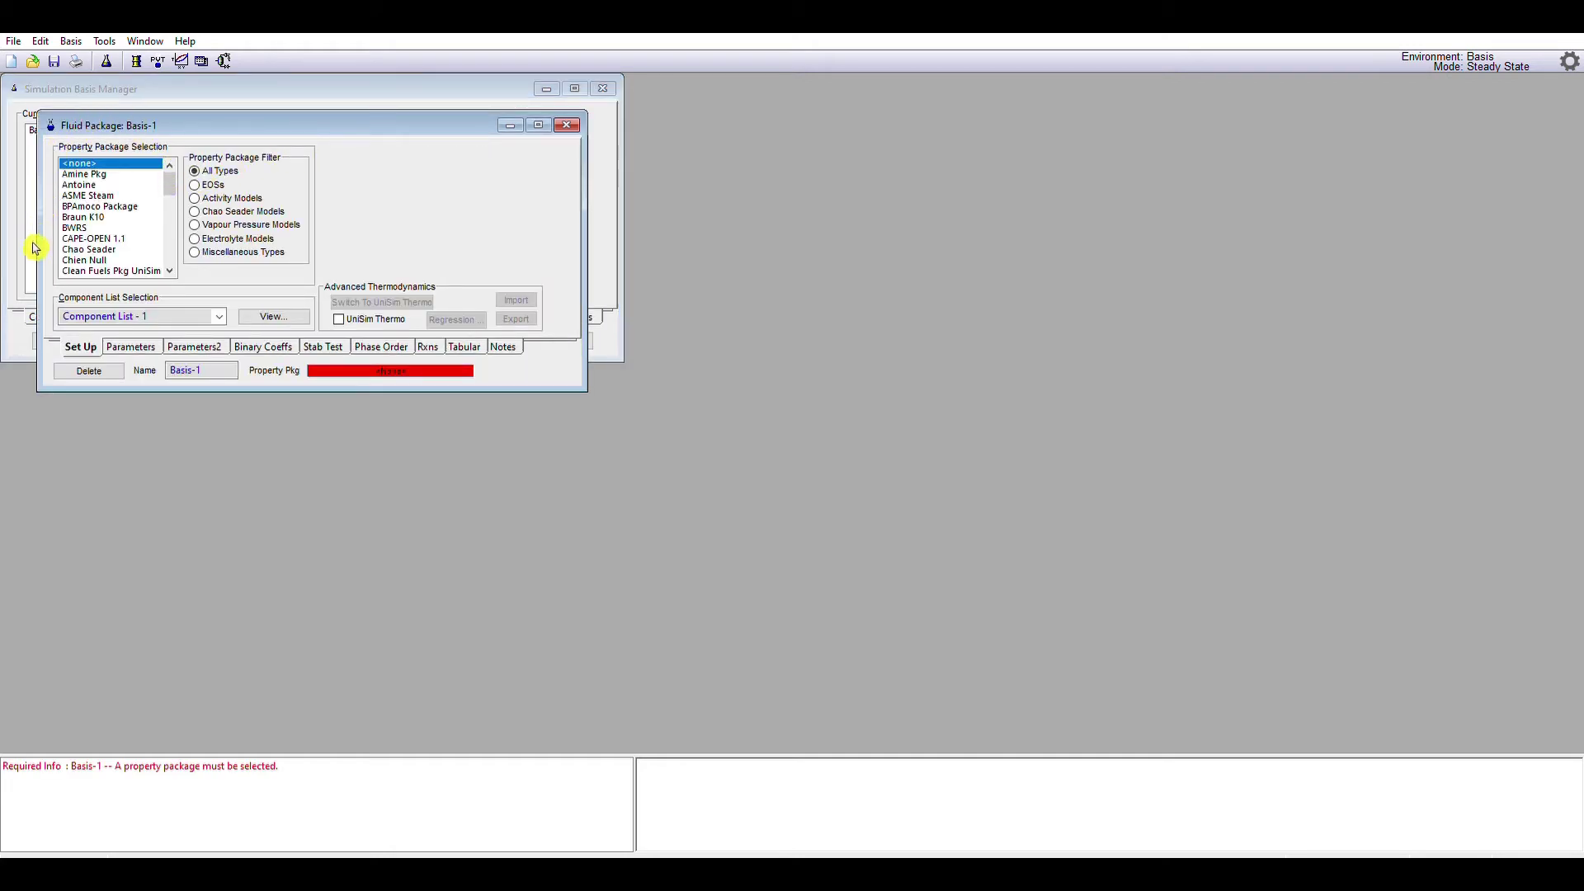
pyautogui.moveTo(171, 173)
pyautogui.mouseDown()
pyautogui.moveTo(179, 248)
pyautogui.moveTo(180, 174)
pyautogui.mouseUp()
# - Filter to Activity Models, choose NRTL for Basis-1, and close the package window
pyautogui.click(205, 197)
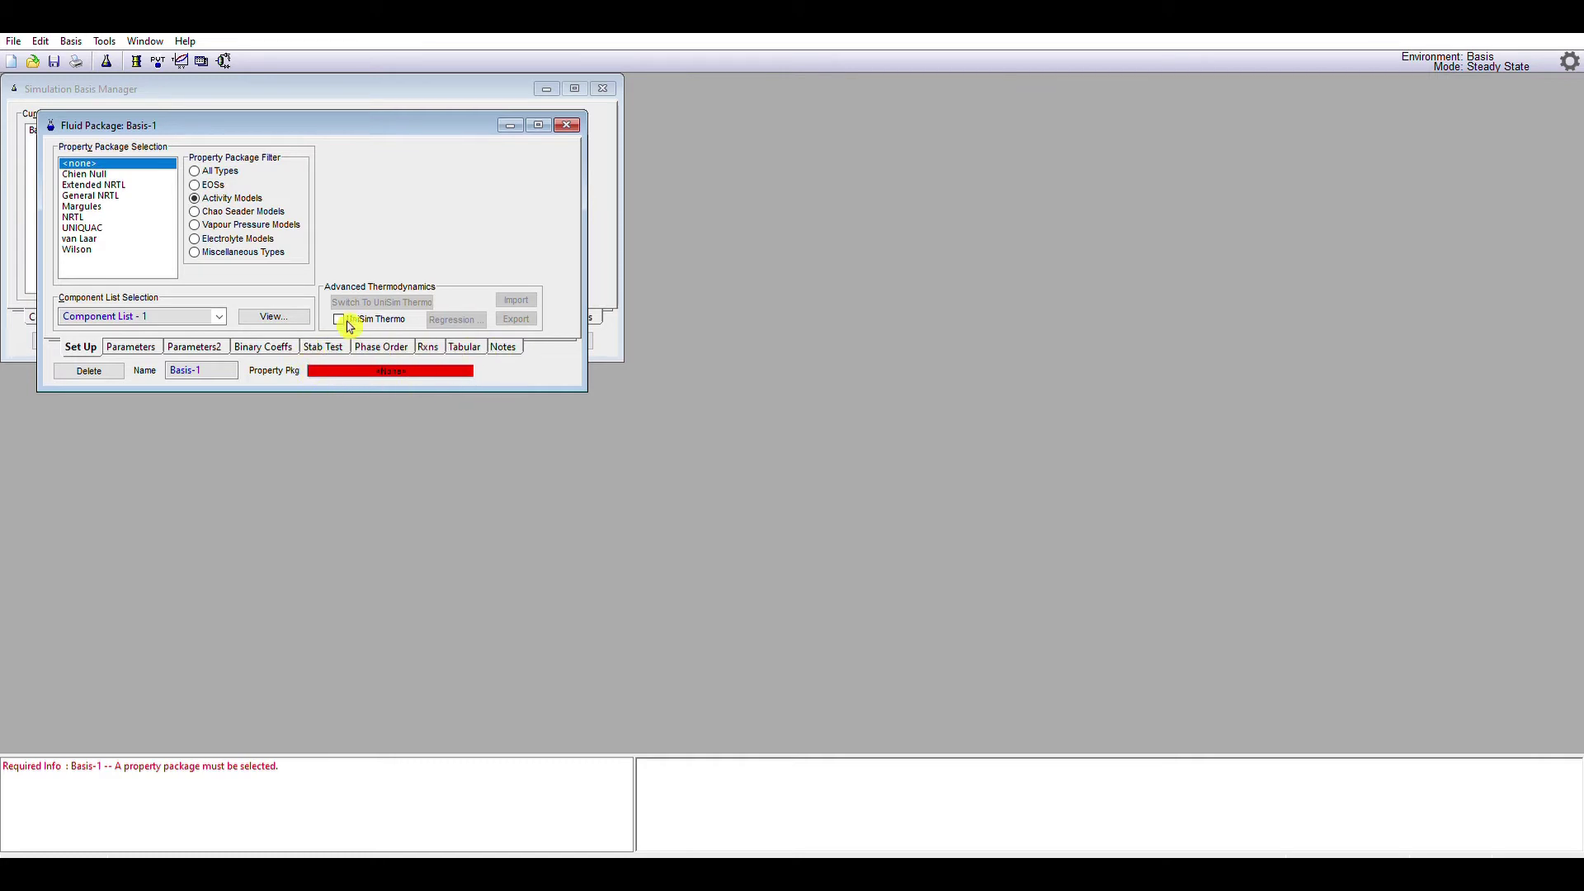
pyautogui.click(89, 216)
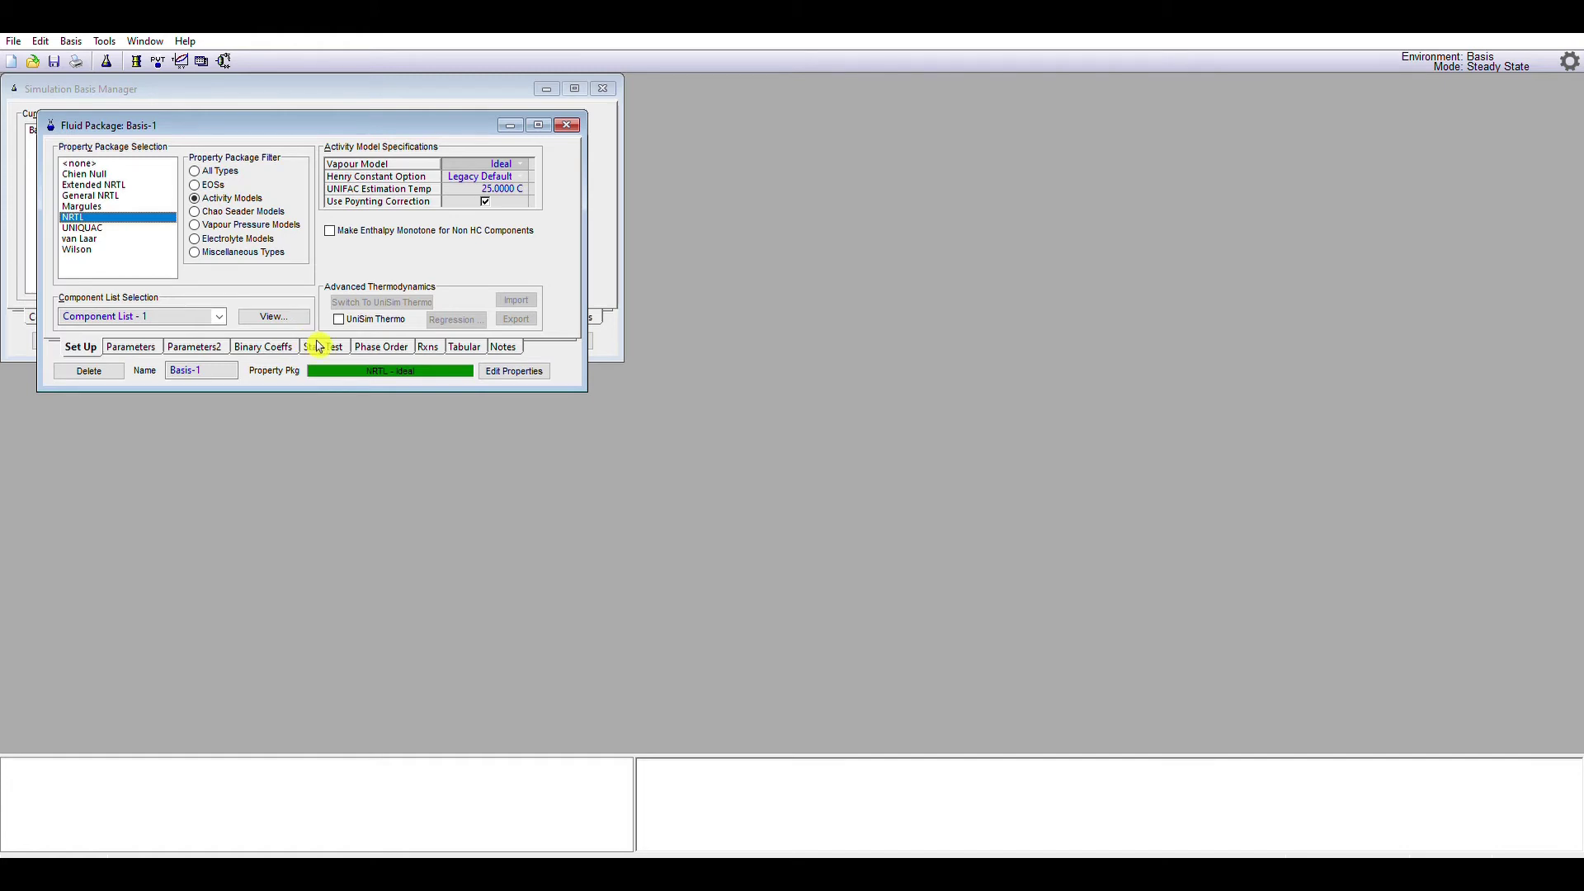
pyautogui.click(566, 125)
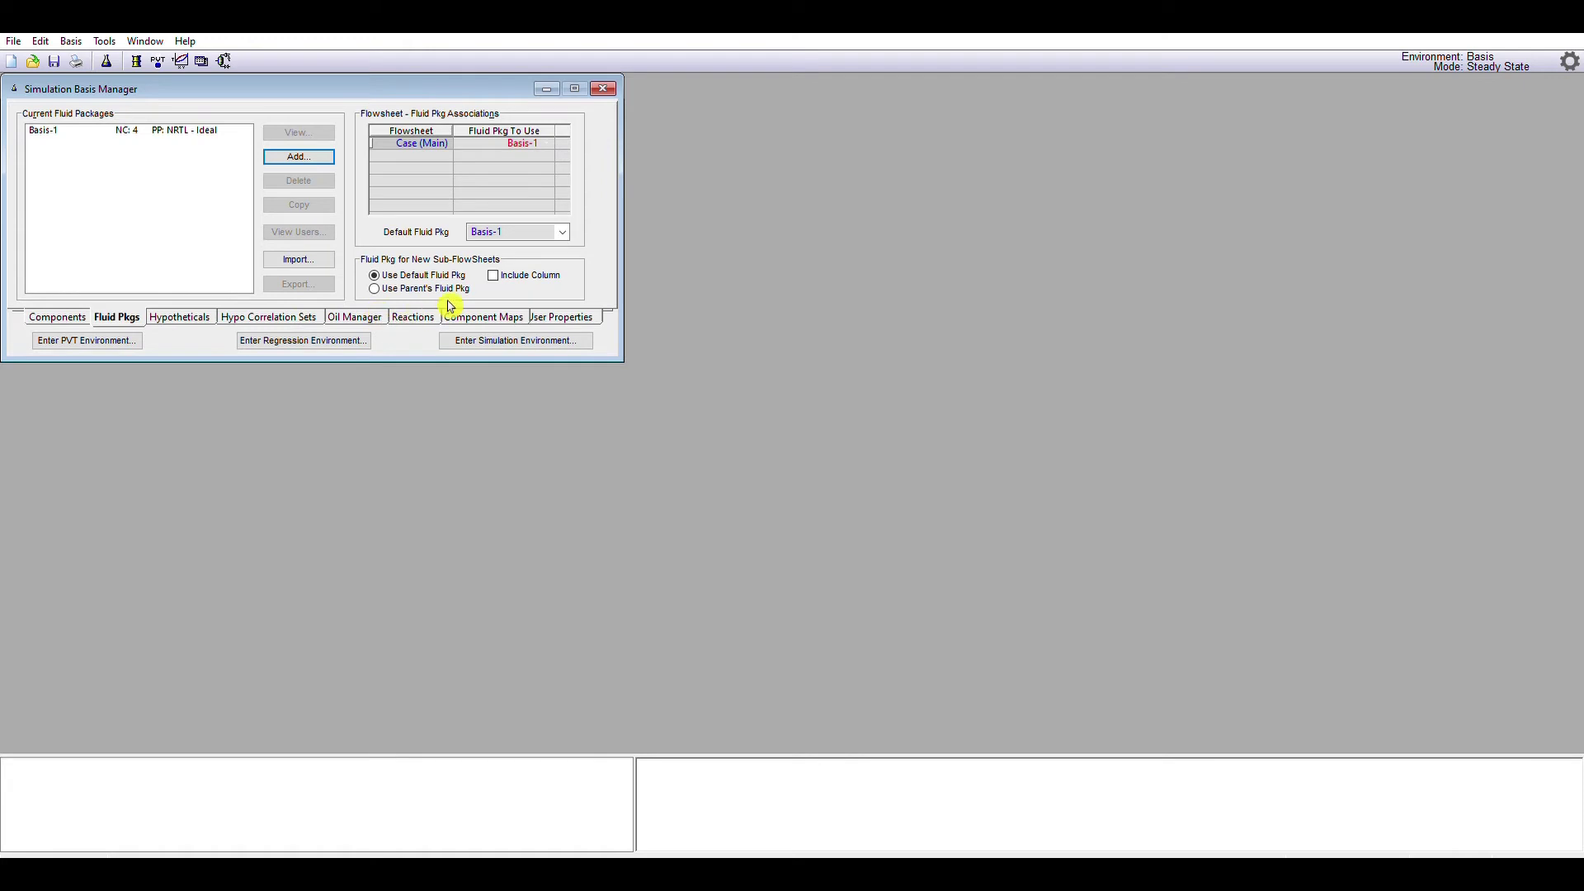
# - Show the Reactions page of the Simulation Basis Manager
pyautogui.click(413, 316)
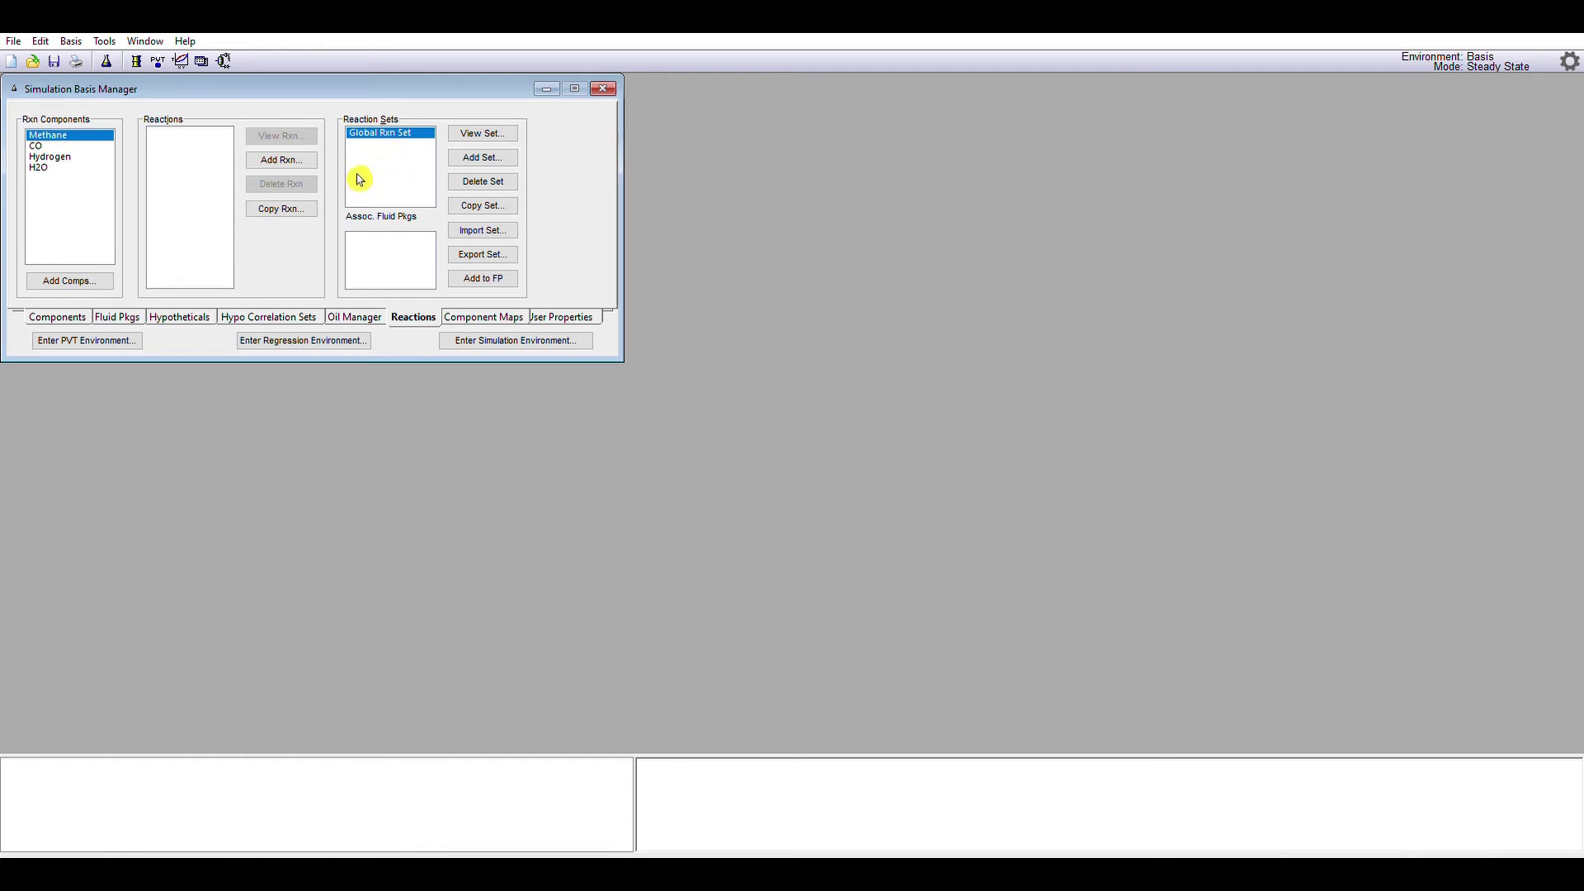
# - Add a Conversion-type reaction, creating Rxn-1
pyautogui.click(312, 156)
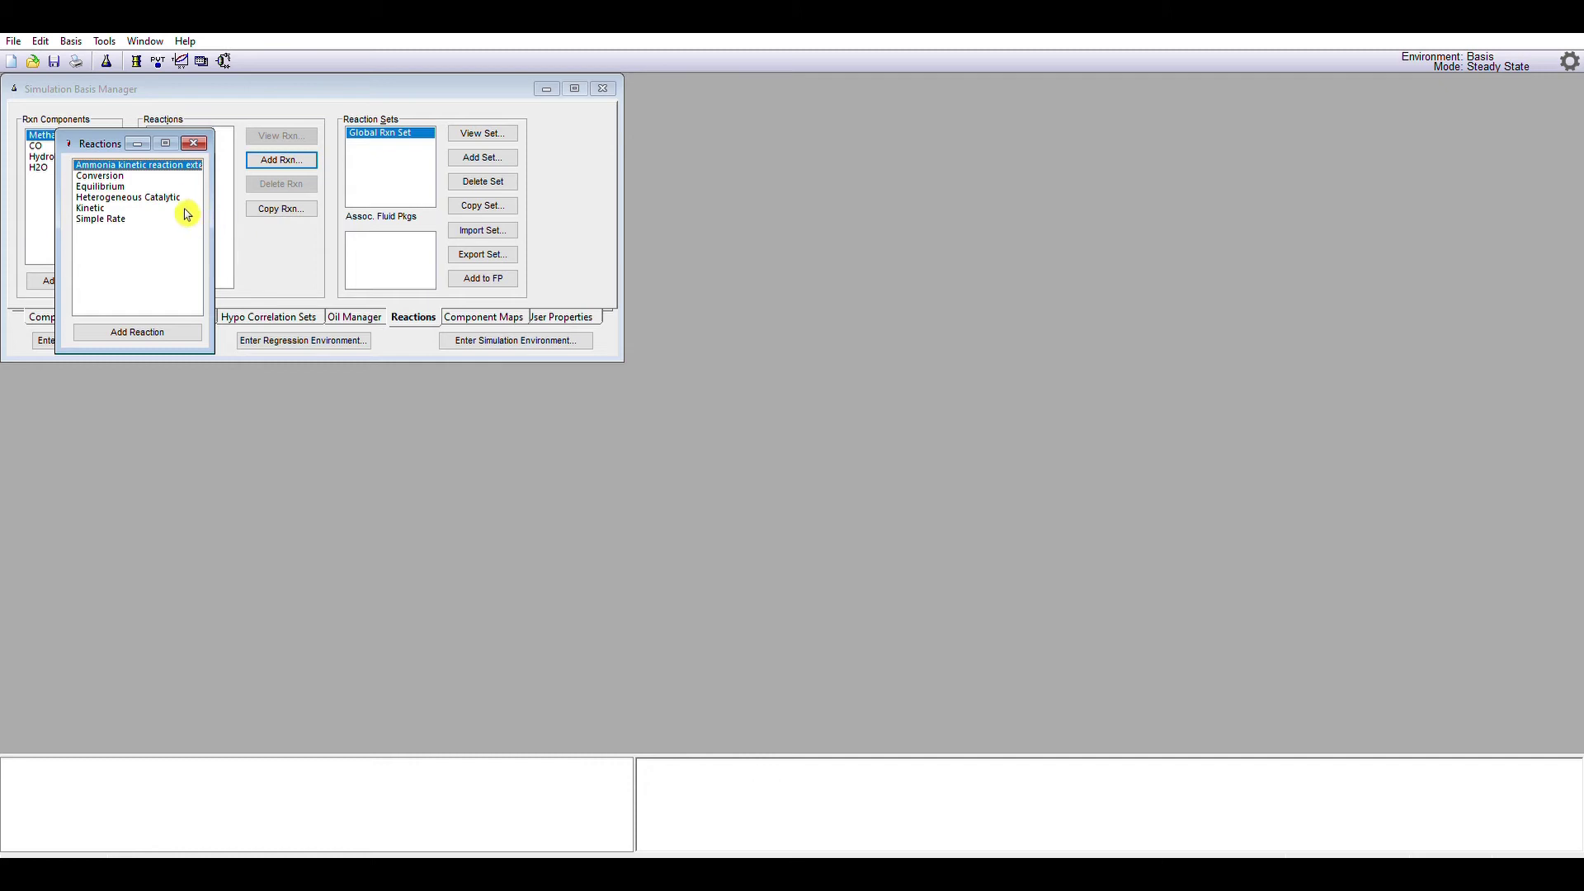
pyautogui.click(135, 175)
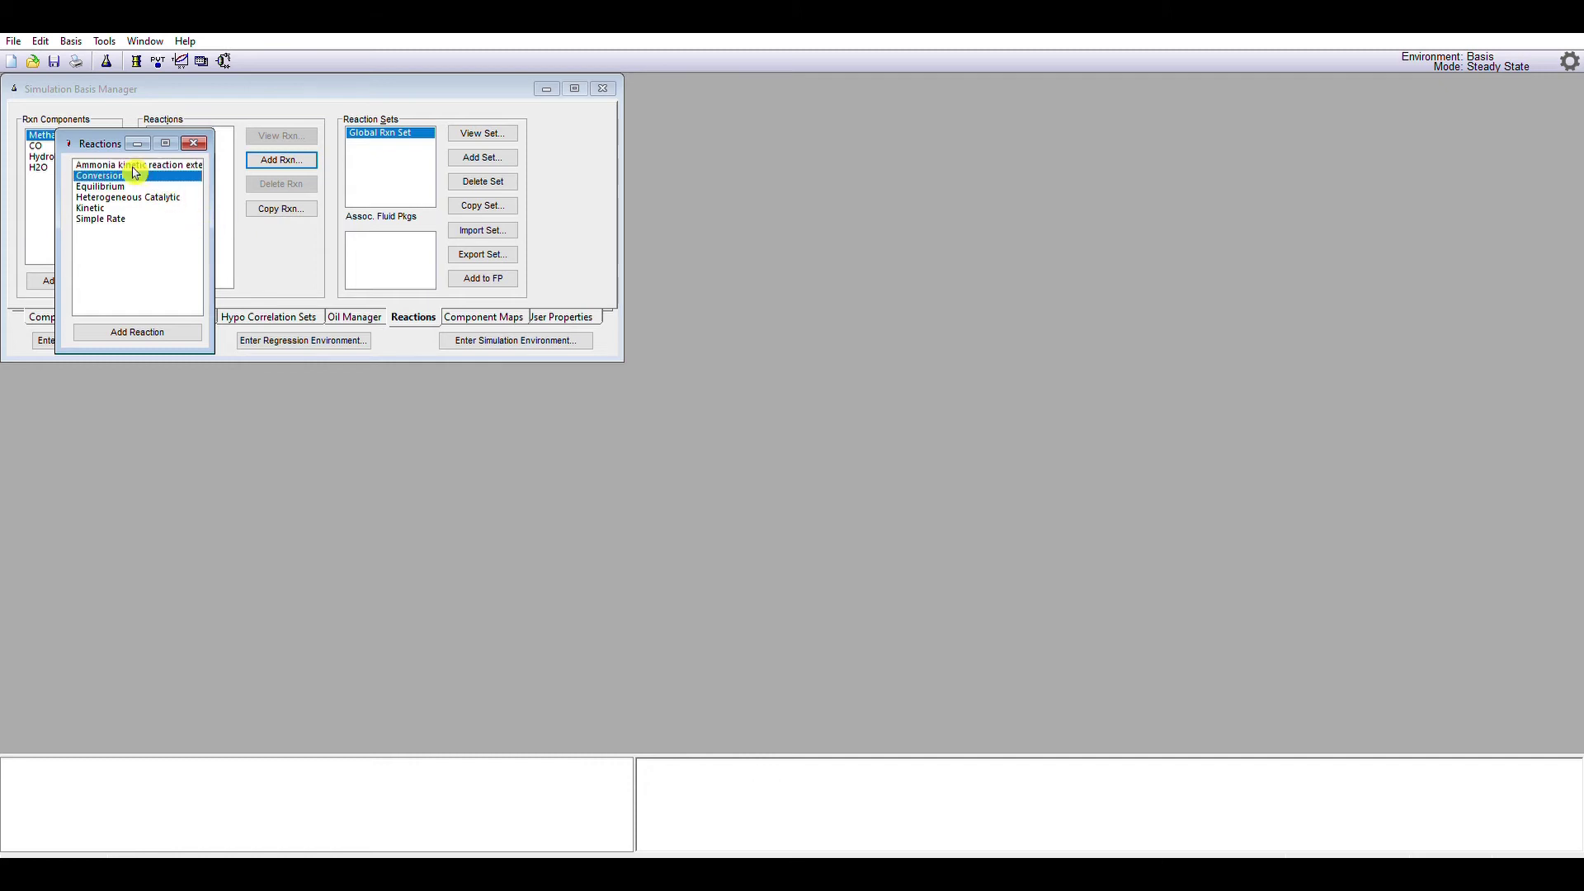
pyautogui.click(176, 331)
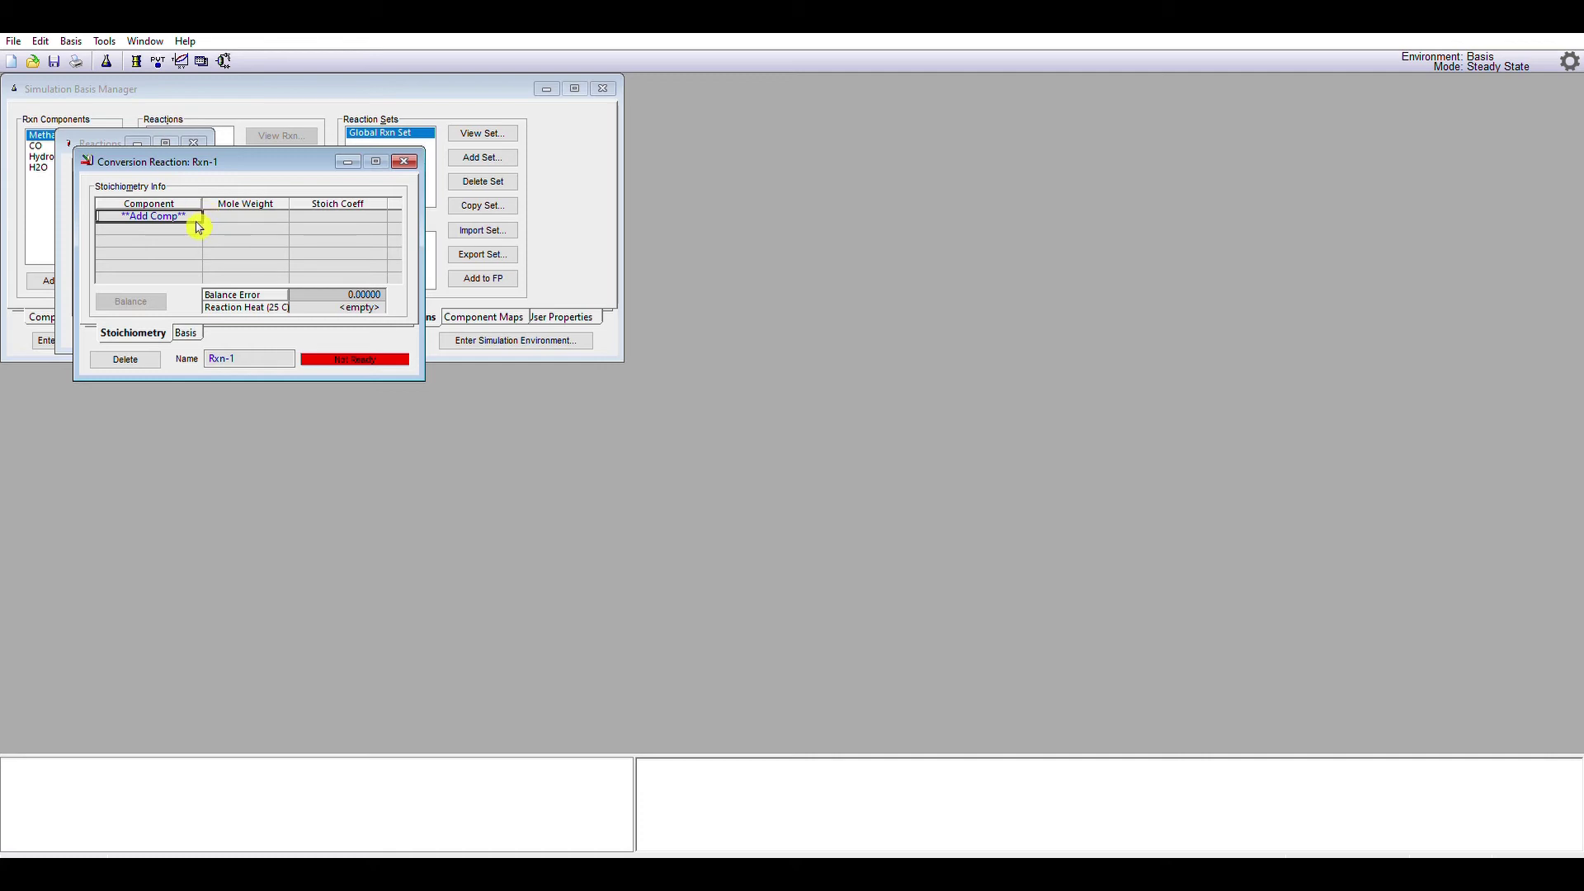
# - Enter Methane, H2O, CO and Hydrogen as Rxn-1's stoichiometry components
pyautogui.write('Methane')
pyautogui.press('Return')
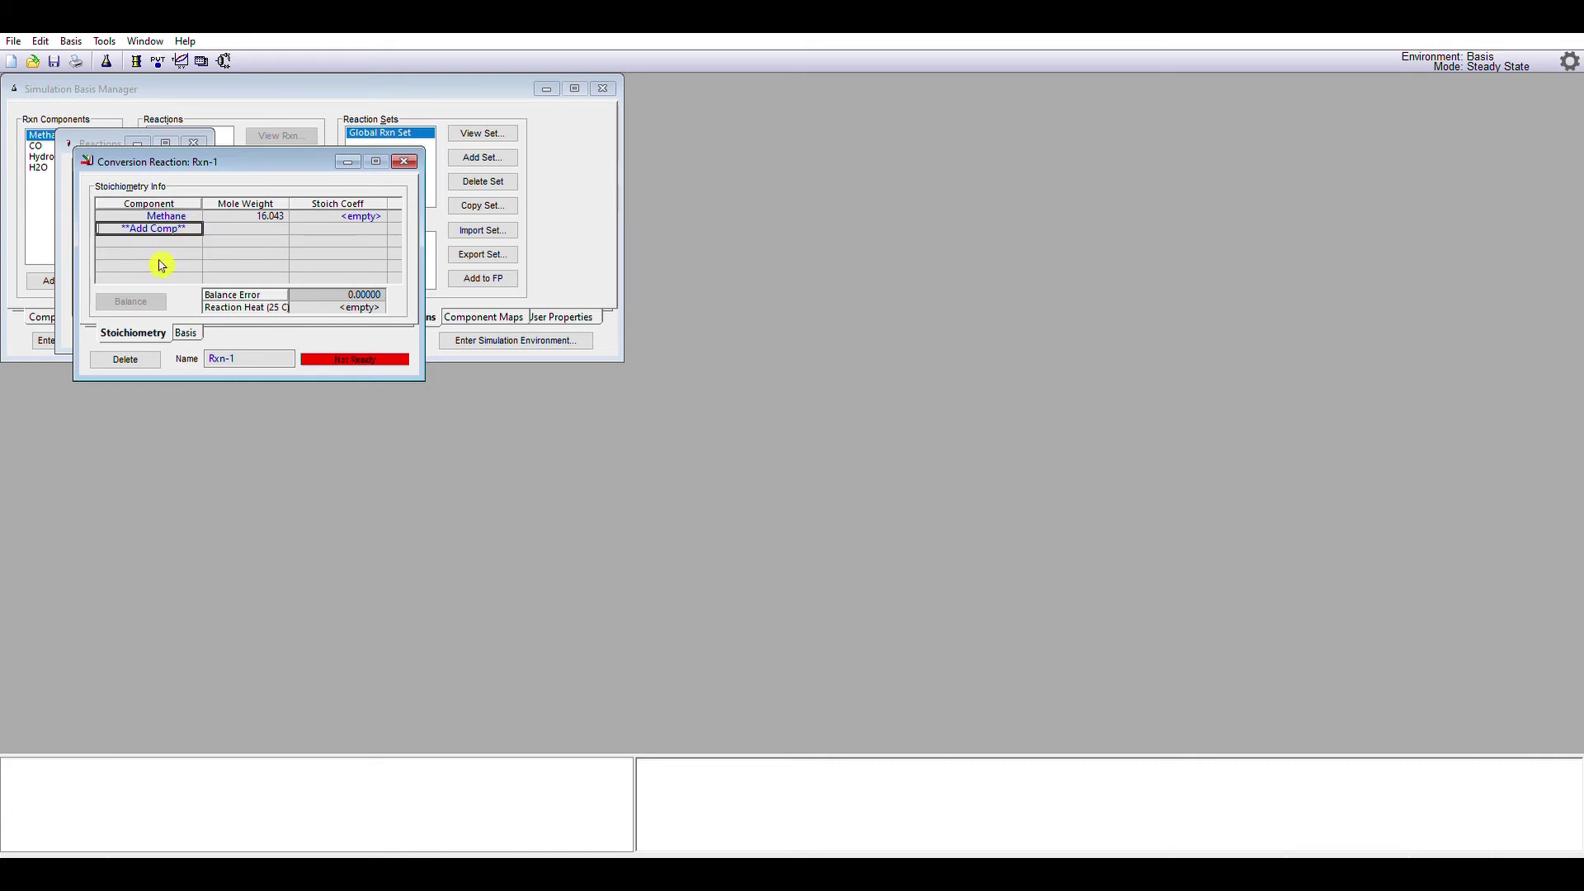
pyautogui.write('H2O')
pyautogui.press('Return')
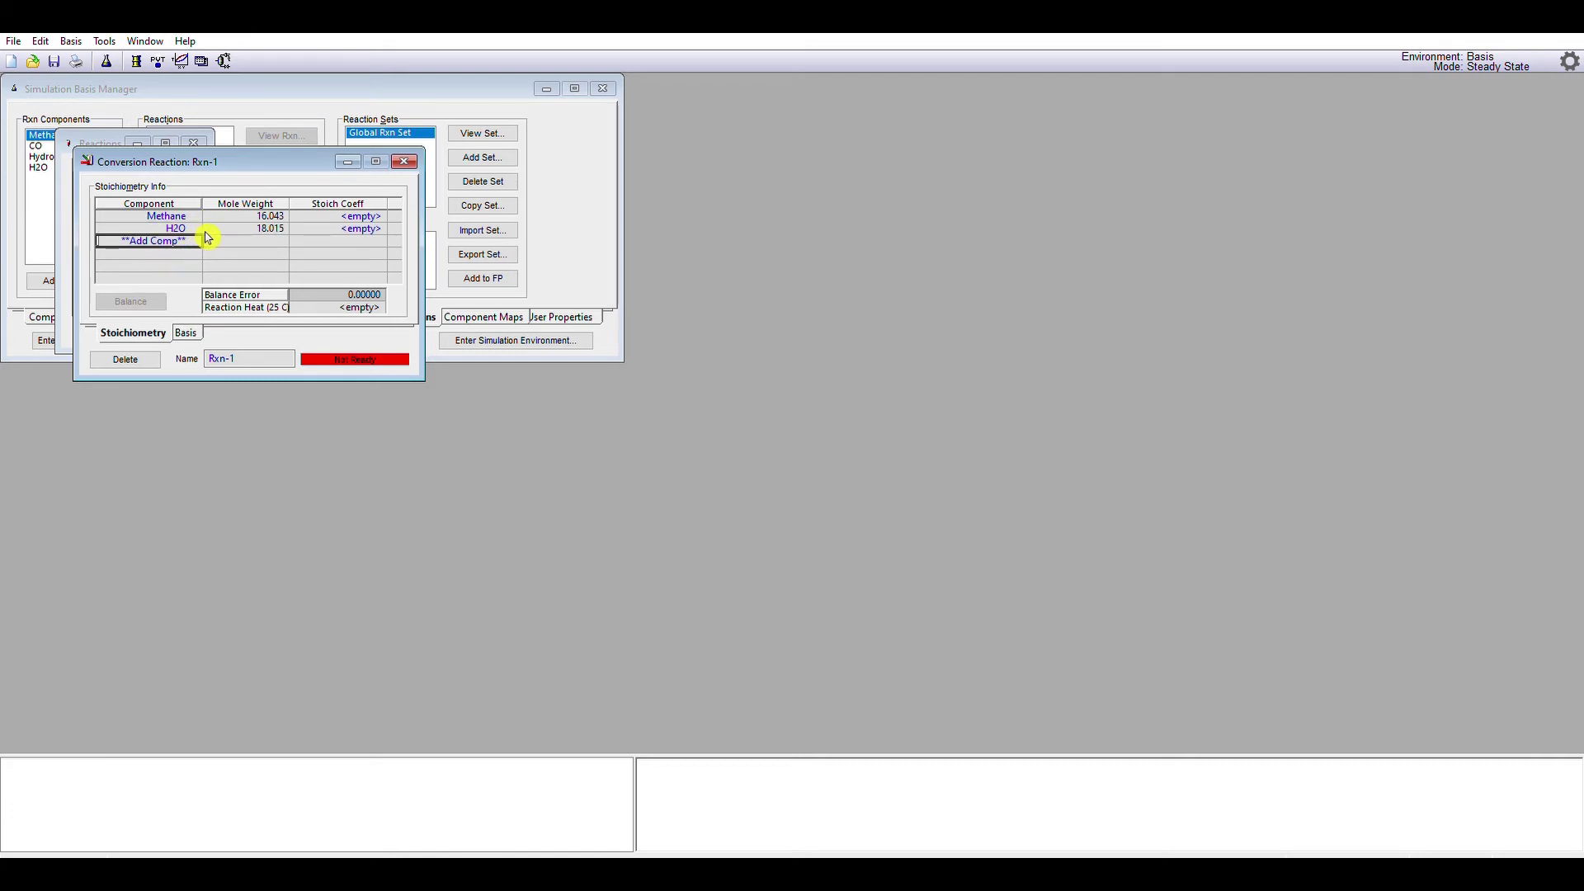
pyautogui.write('CO')
pyautogui.press('Return')
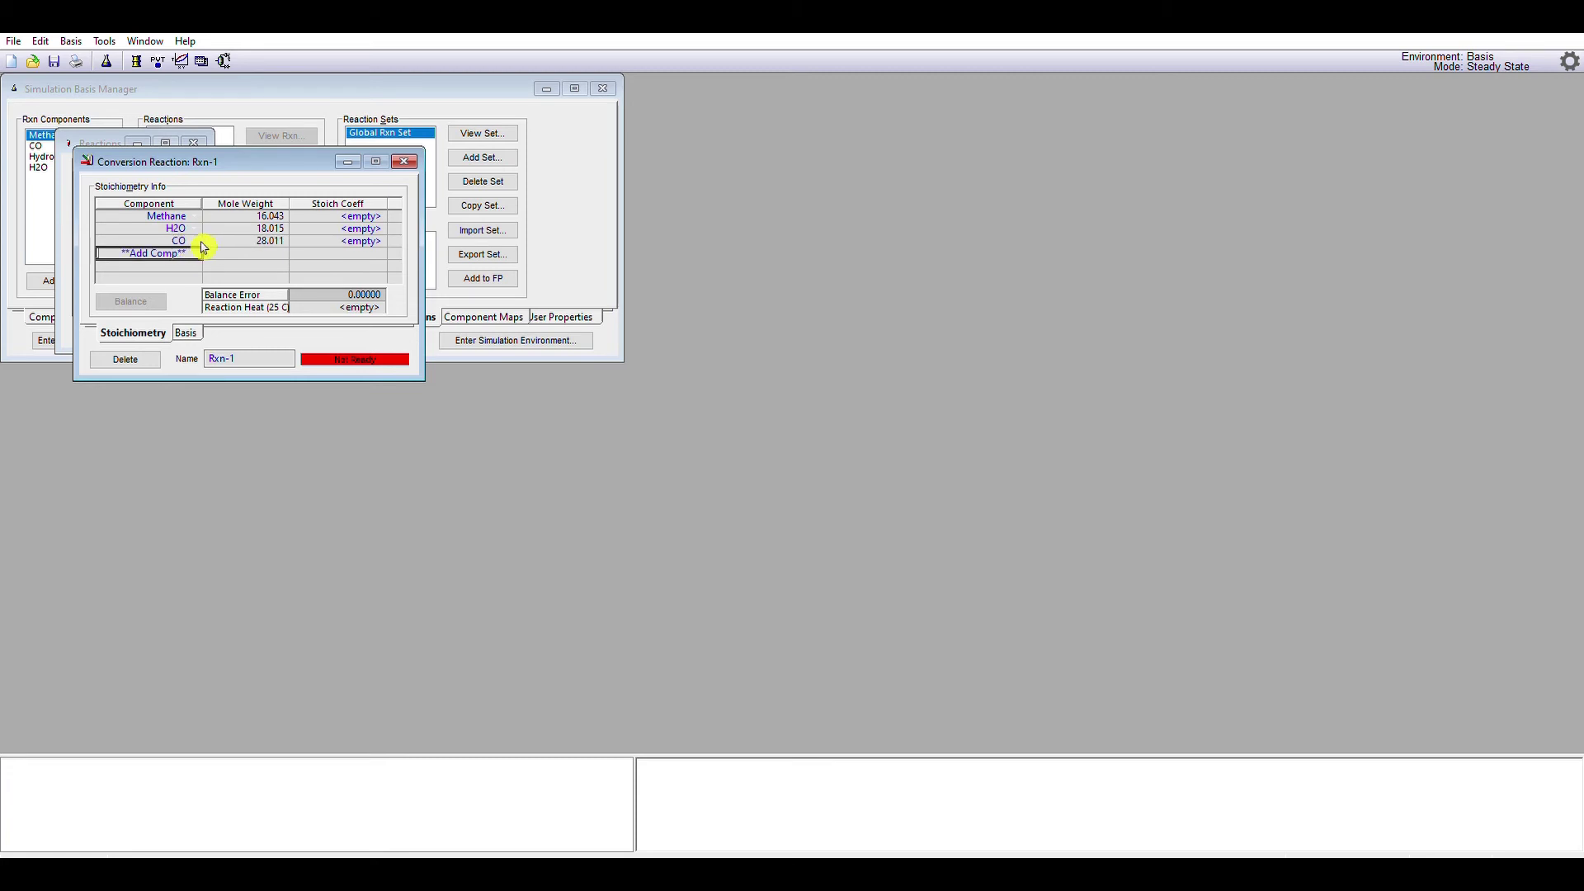
pyautogui.write('Hydrogen')
pyautogui.press('Return')
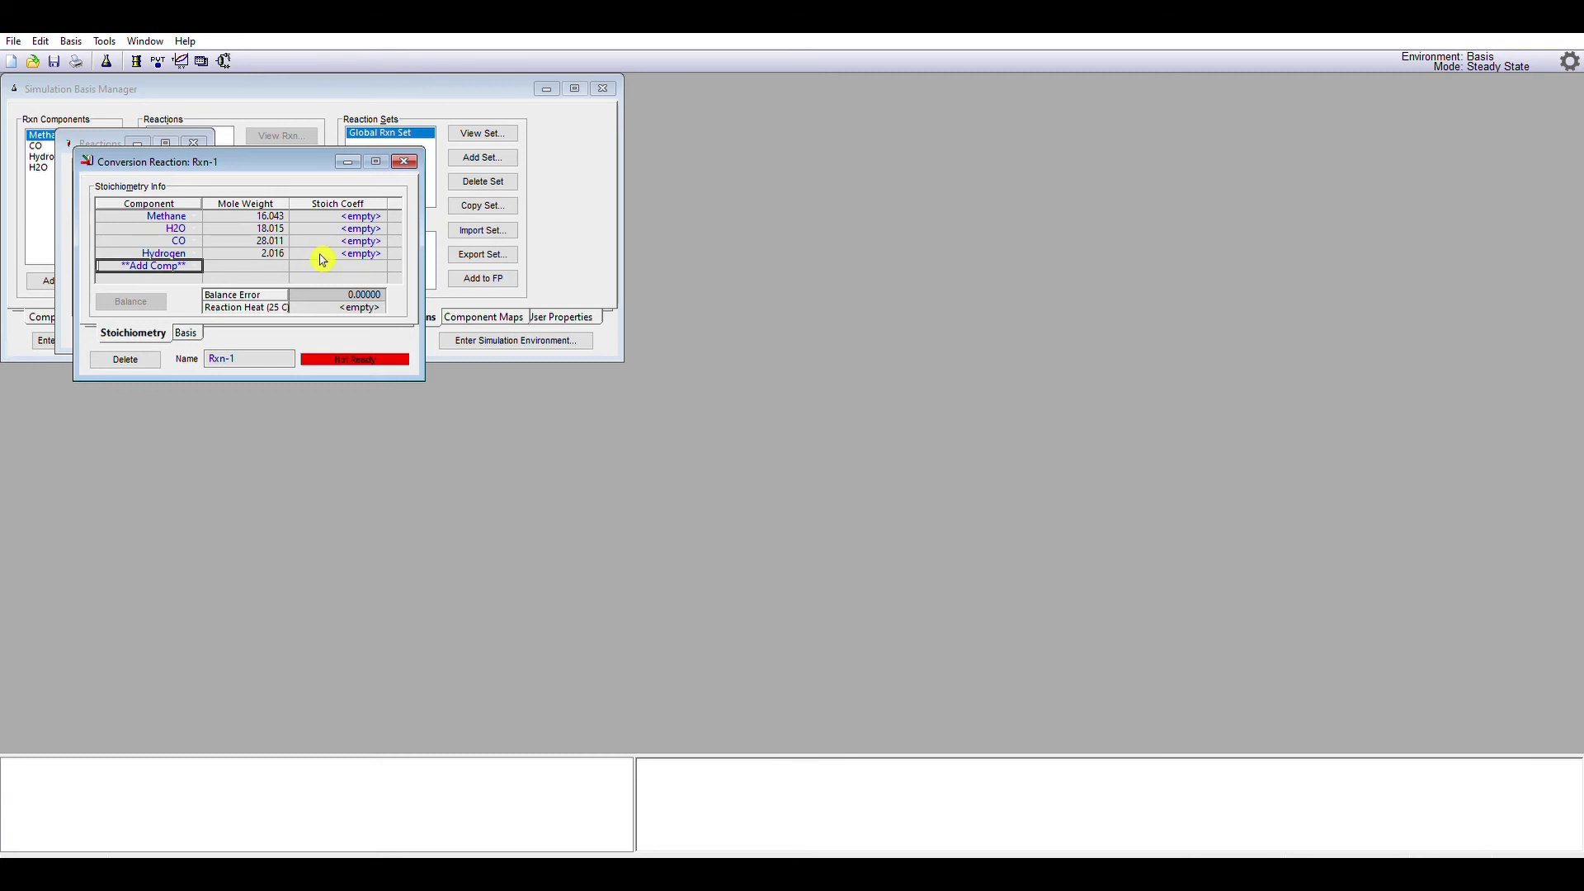
# - Enter stoichiometric coefficients -1, -1, 1 and 3 for Methane, H2O, CO and Hydrogen
pyautogui.click(361, 216)
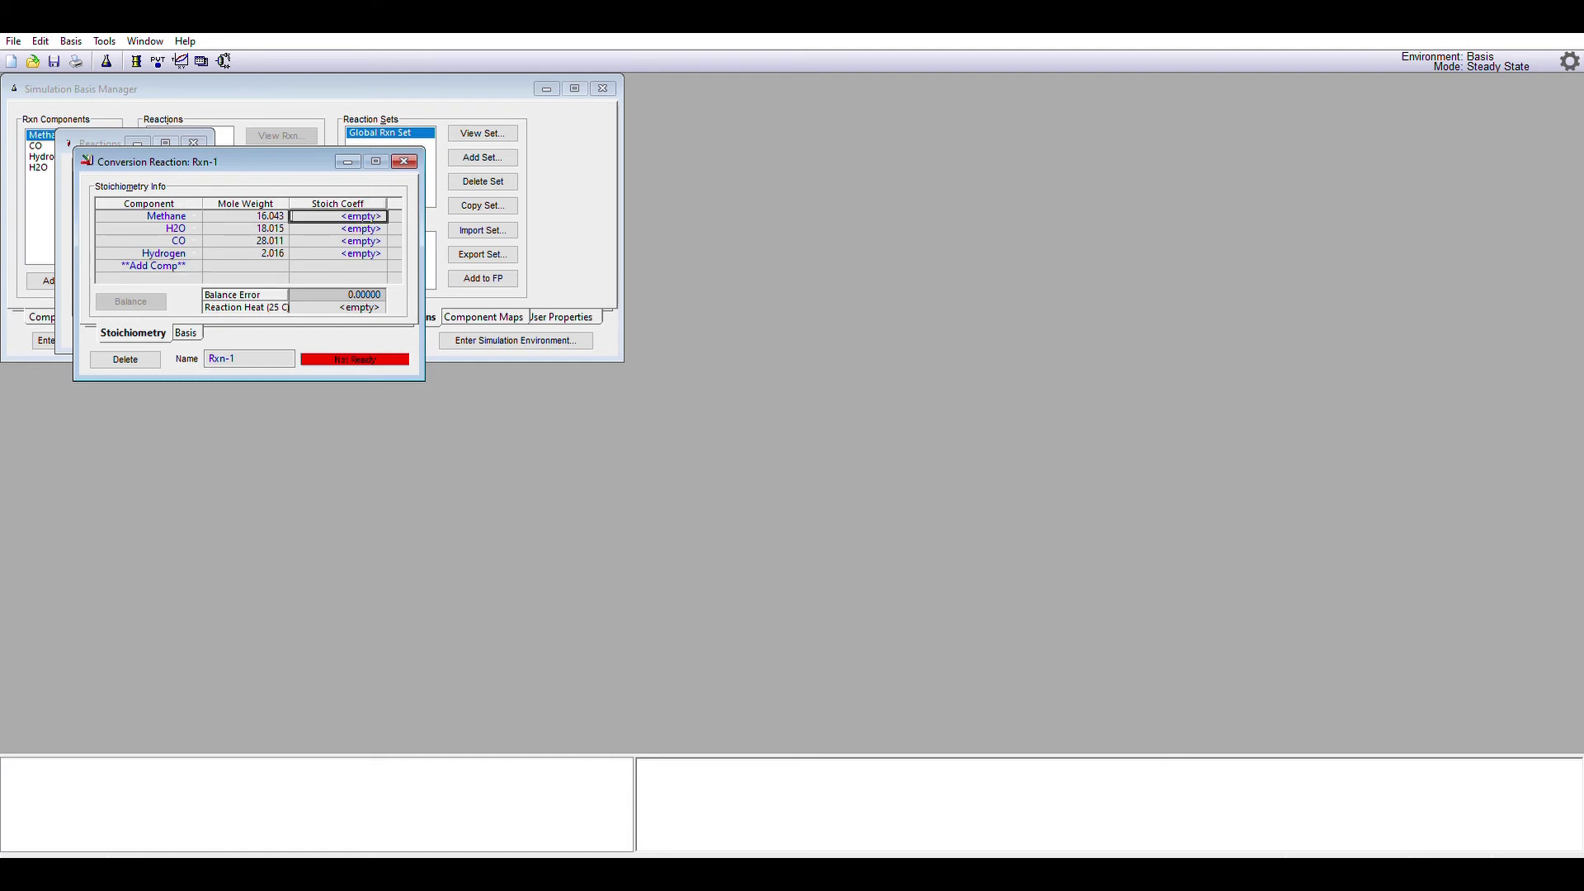
pyautogui.write('-1')
pyautogui.press('Return')
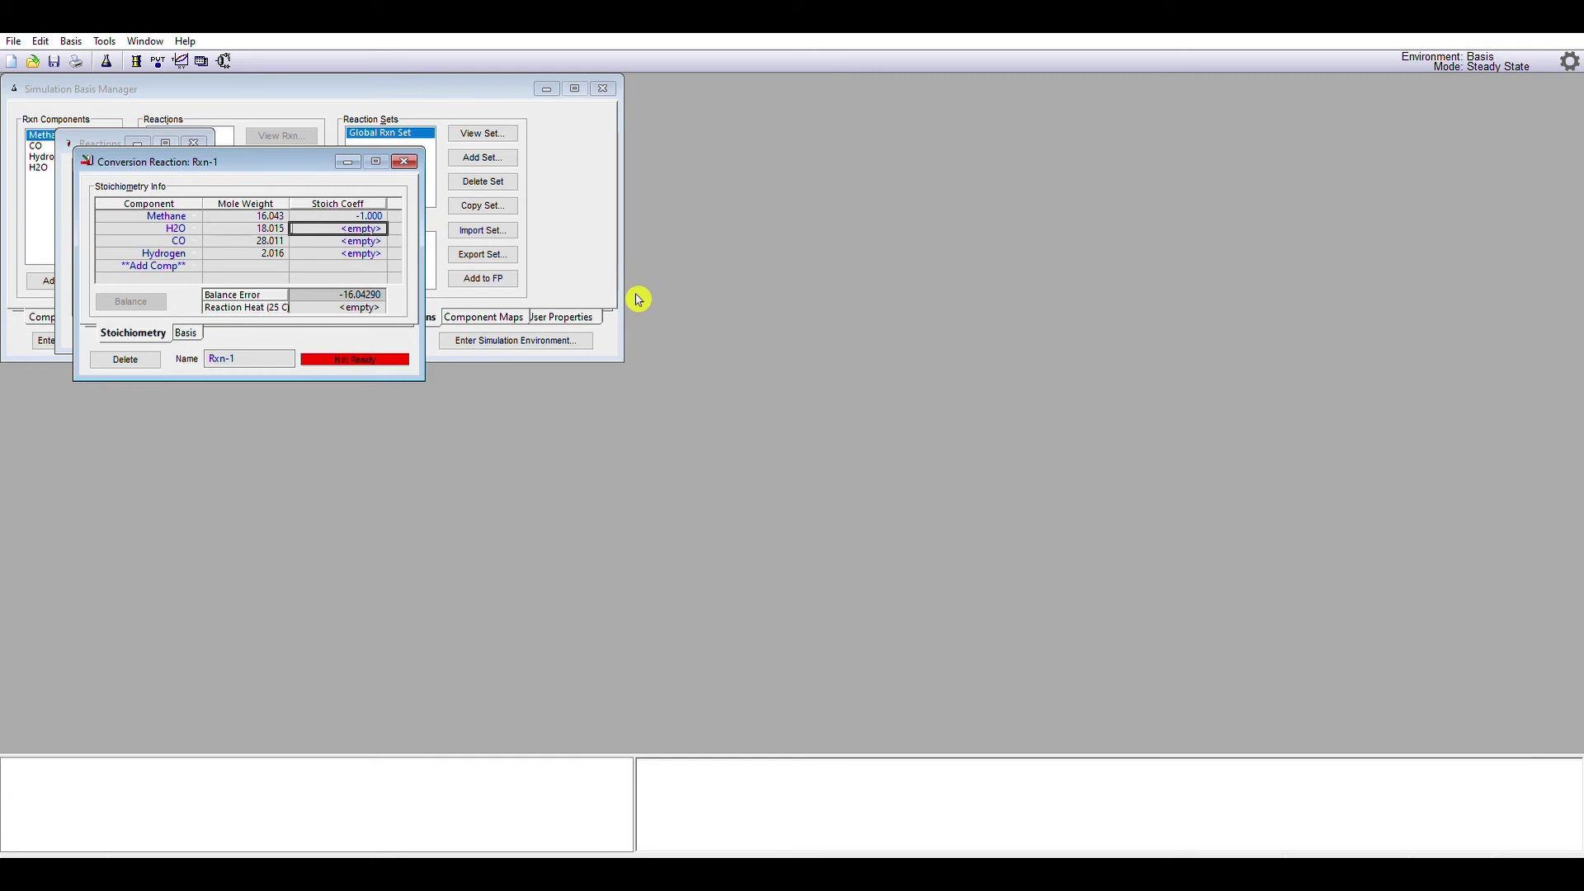
pyautogui.write('-1')
pyautogui.press('Return')
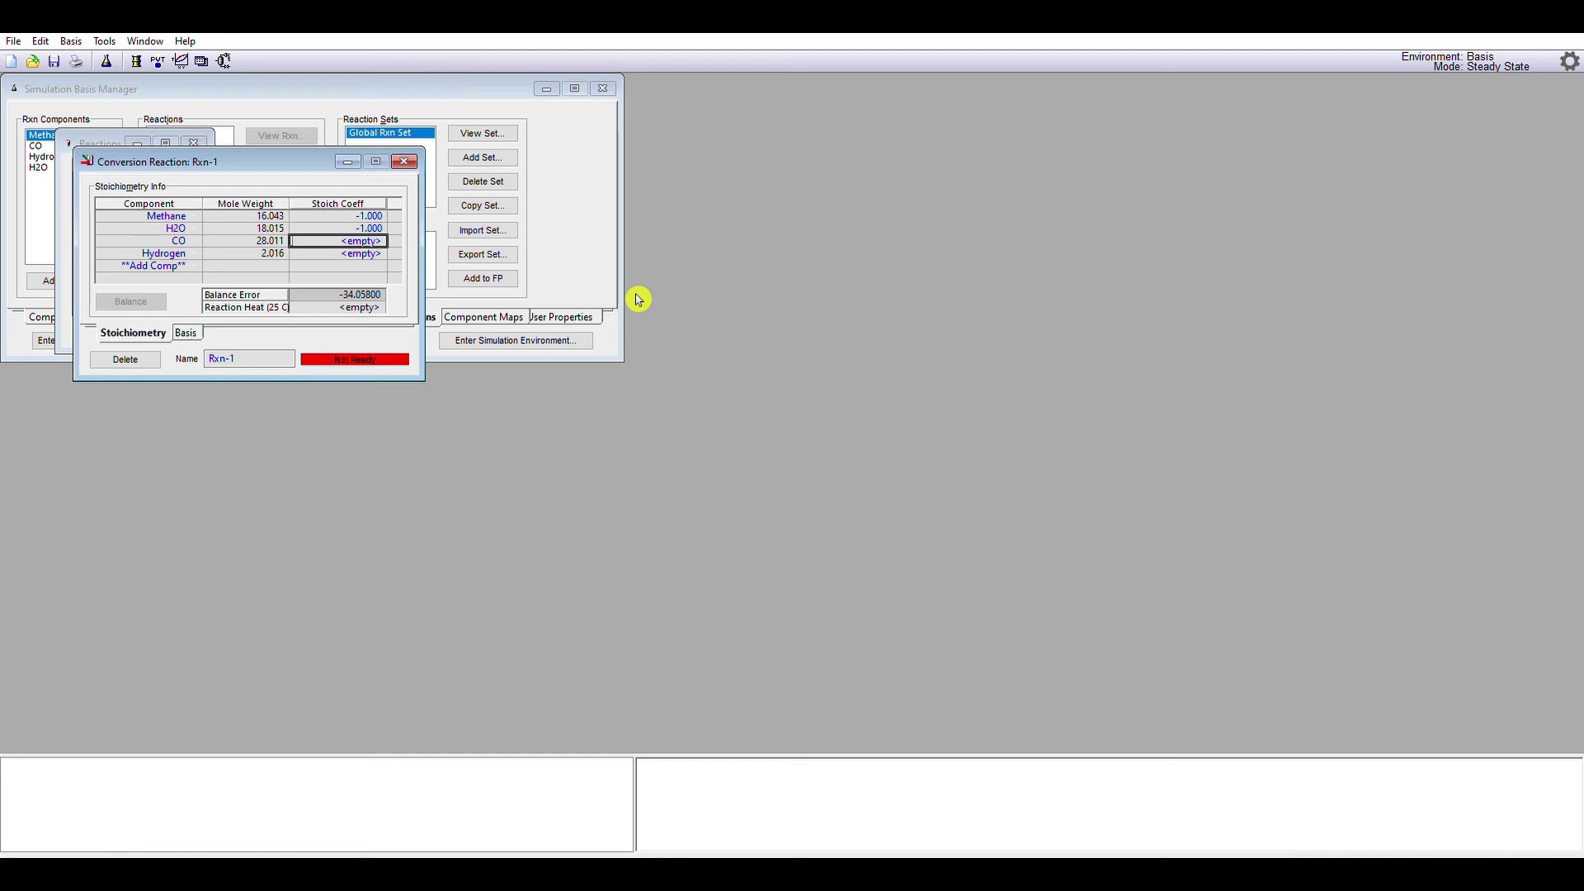
pyautogui.write('1')
pyautogui.press('Return')
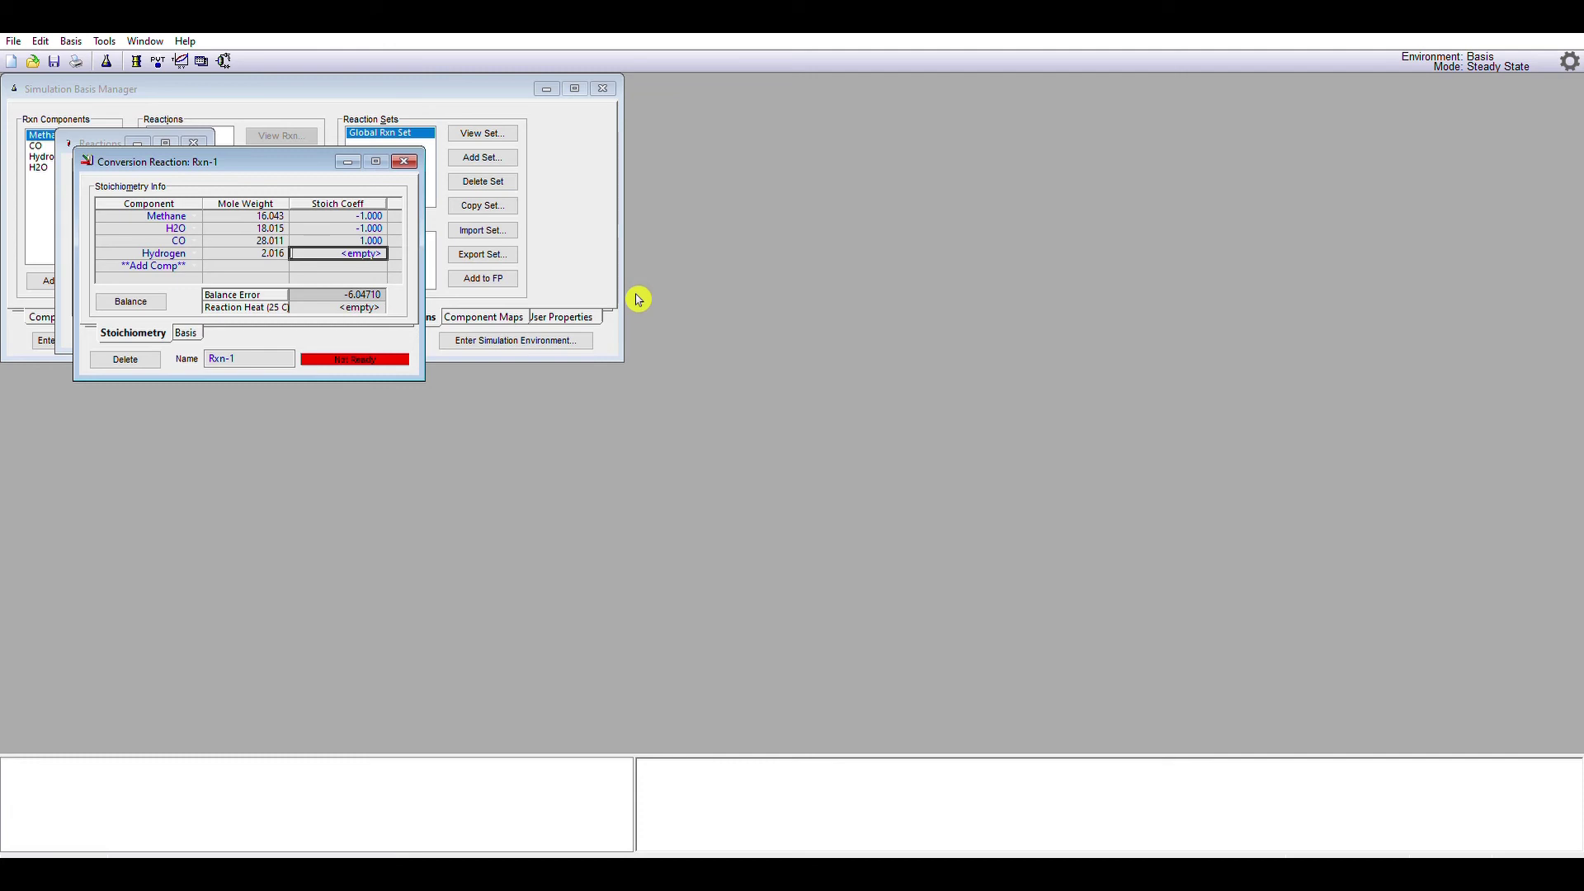
pyautogui.write('3')
pyautogui.press('Return')
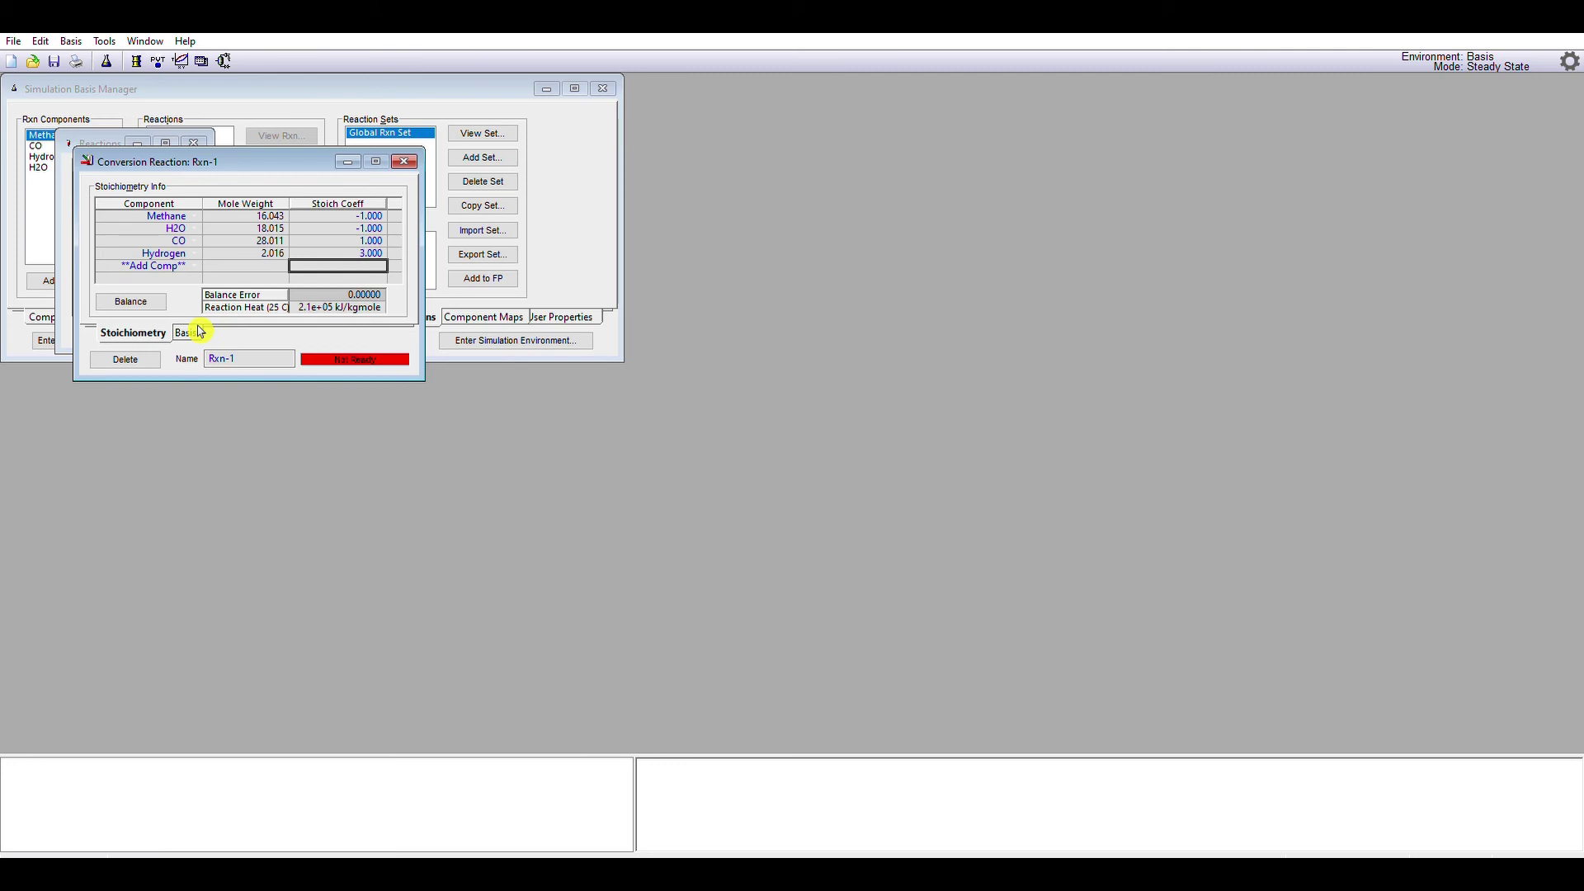
# - Set Rxn-1's basis to Methane, Overall phase, with a C0 conversion of 98
pyautogui.click(198, 331)
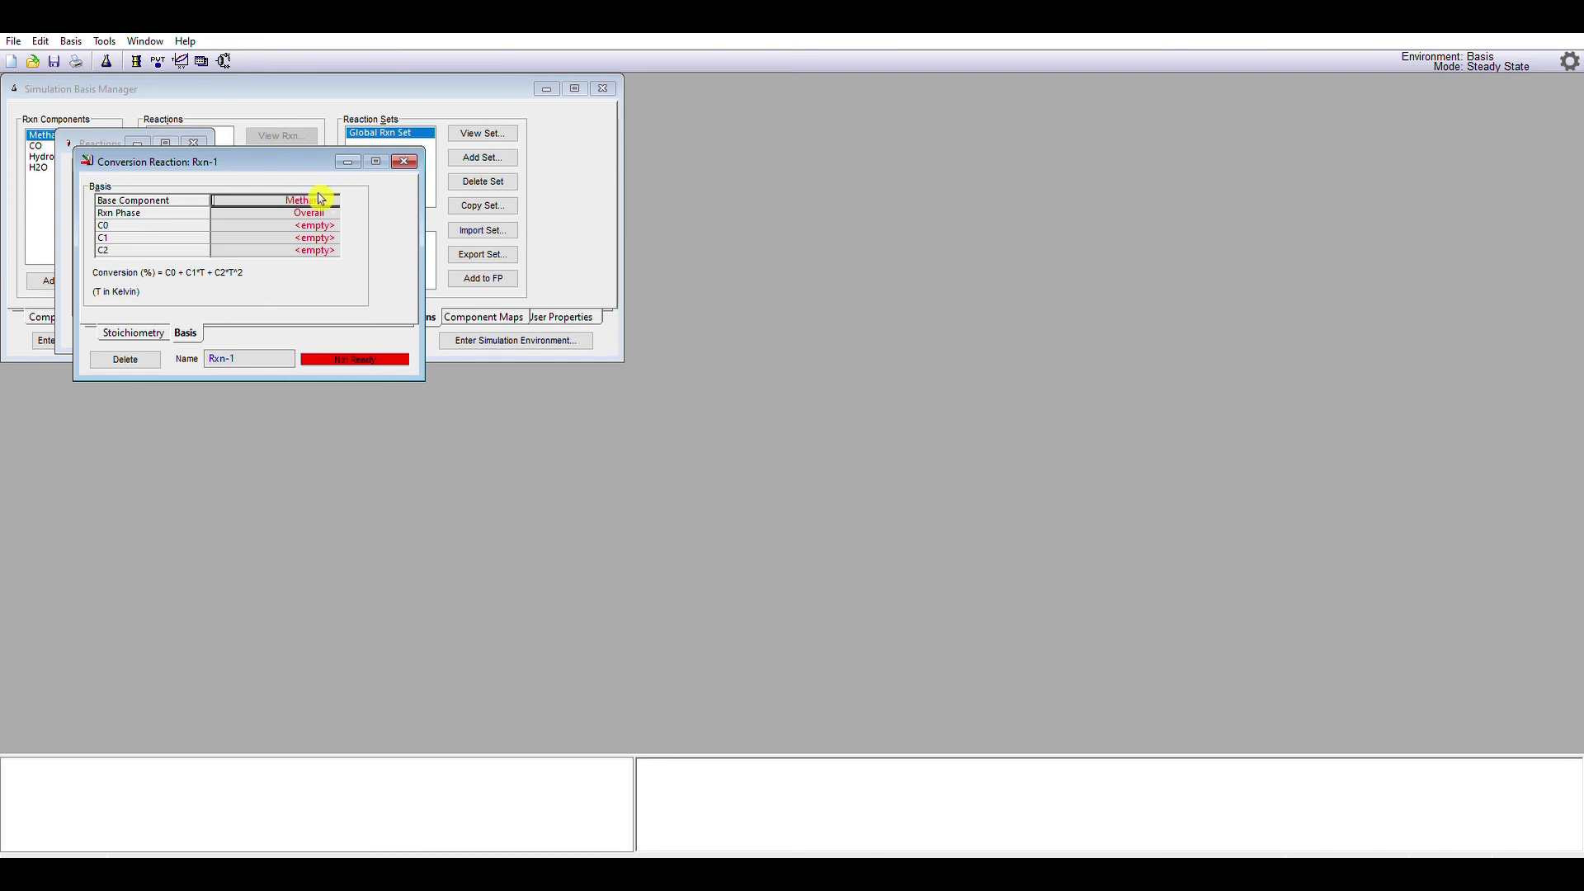
pyautogui.click(338, 212)
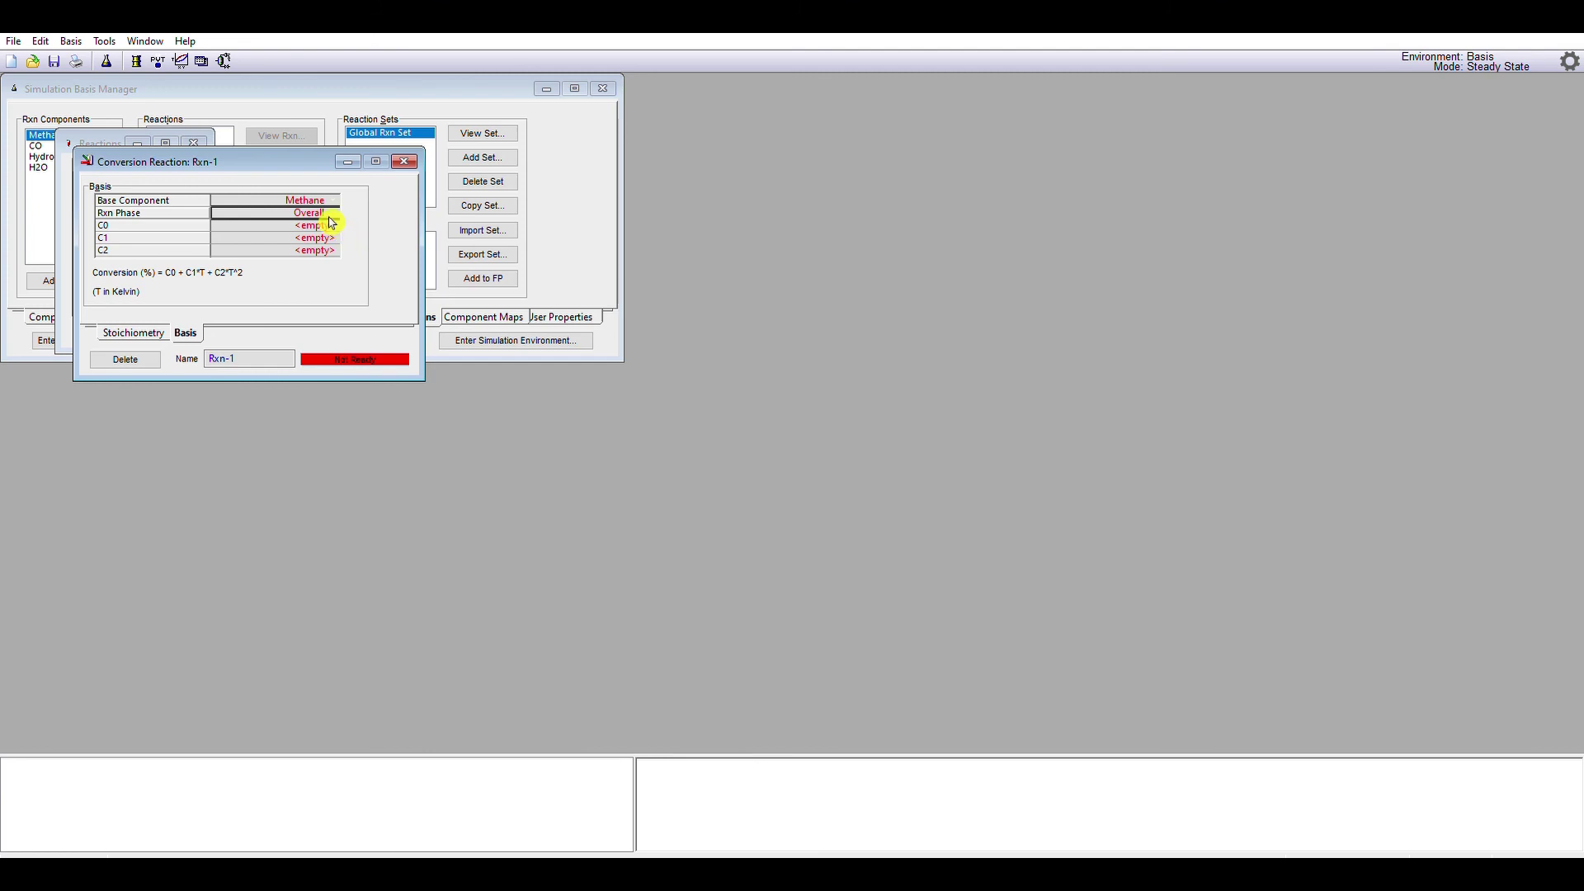
pyautogui.click(330, 226)
pyautogui.write('98')
pyautogui.press('Return')
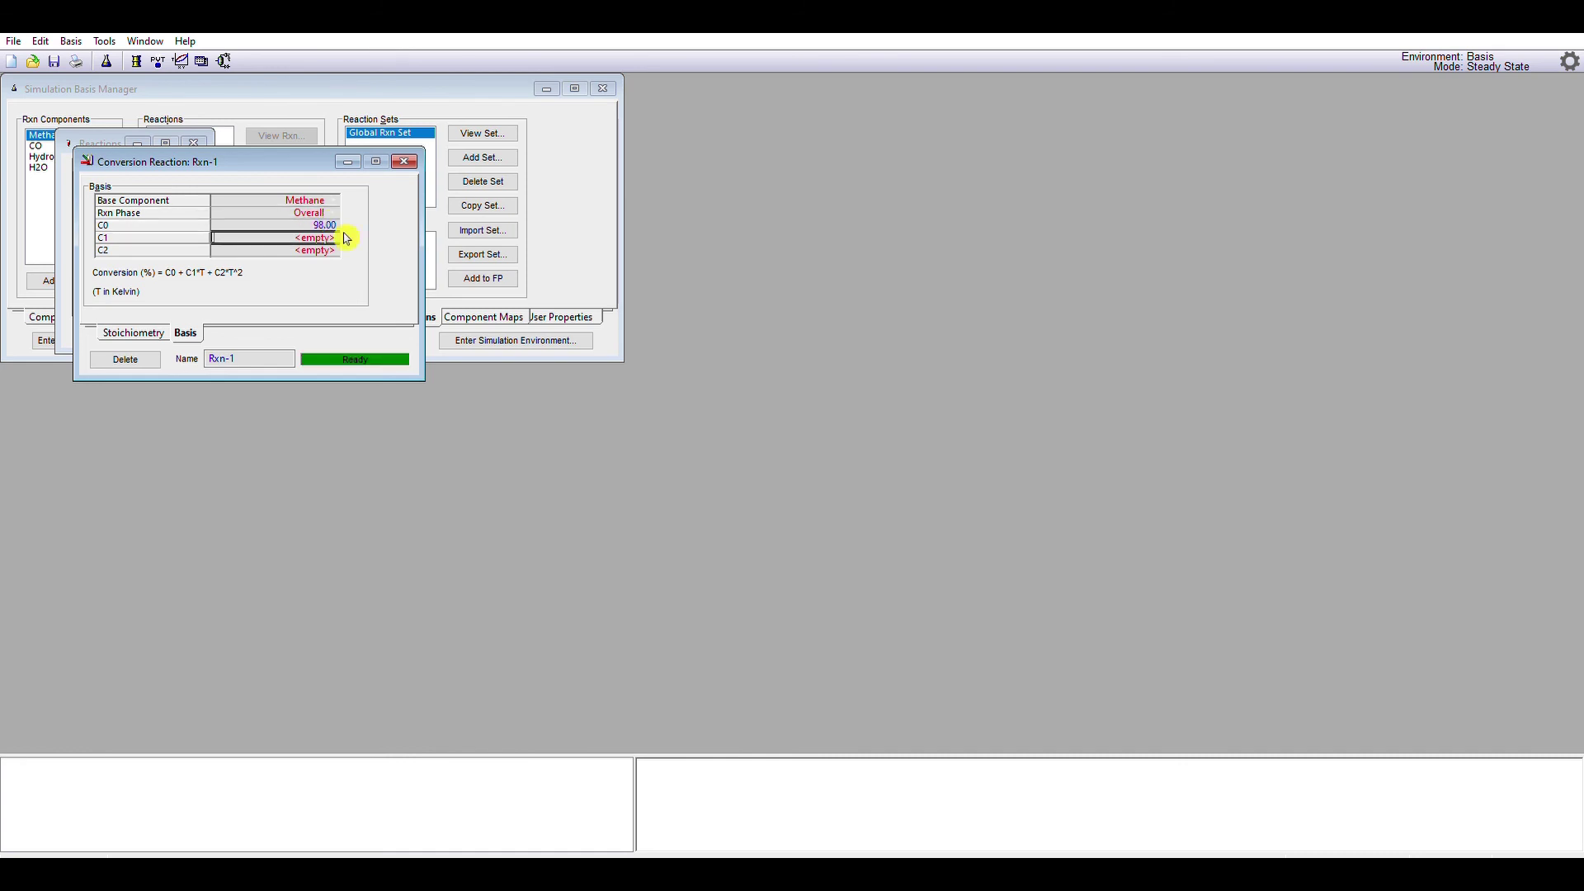
# - Rename Rxn-1 to CH4-reform, then close the reaction and reaction-type windows
pyautogui.click(253, 349)
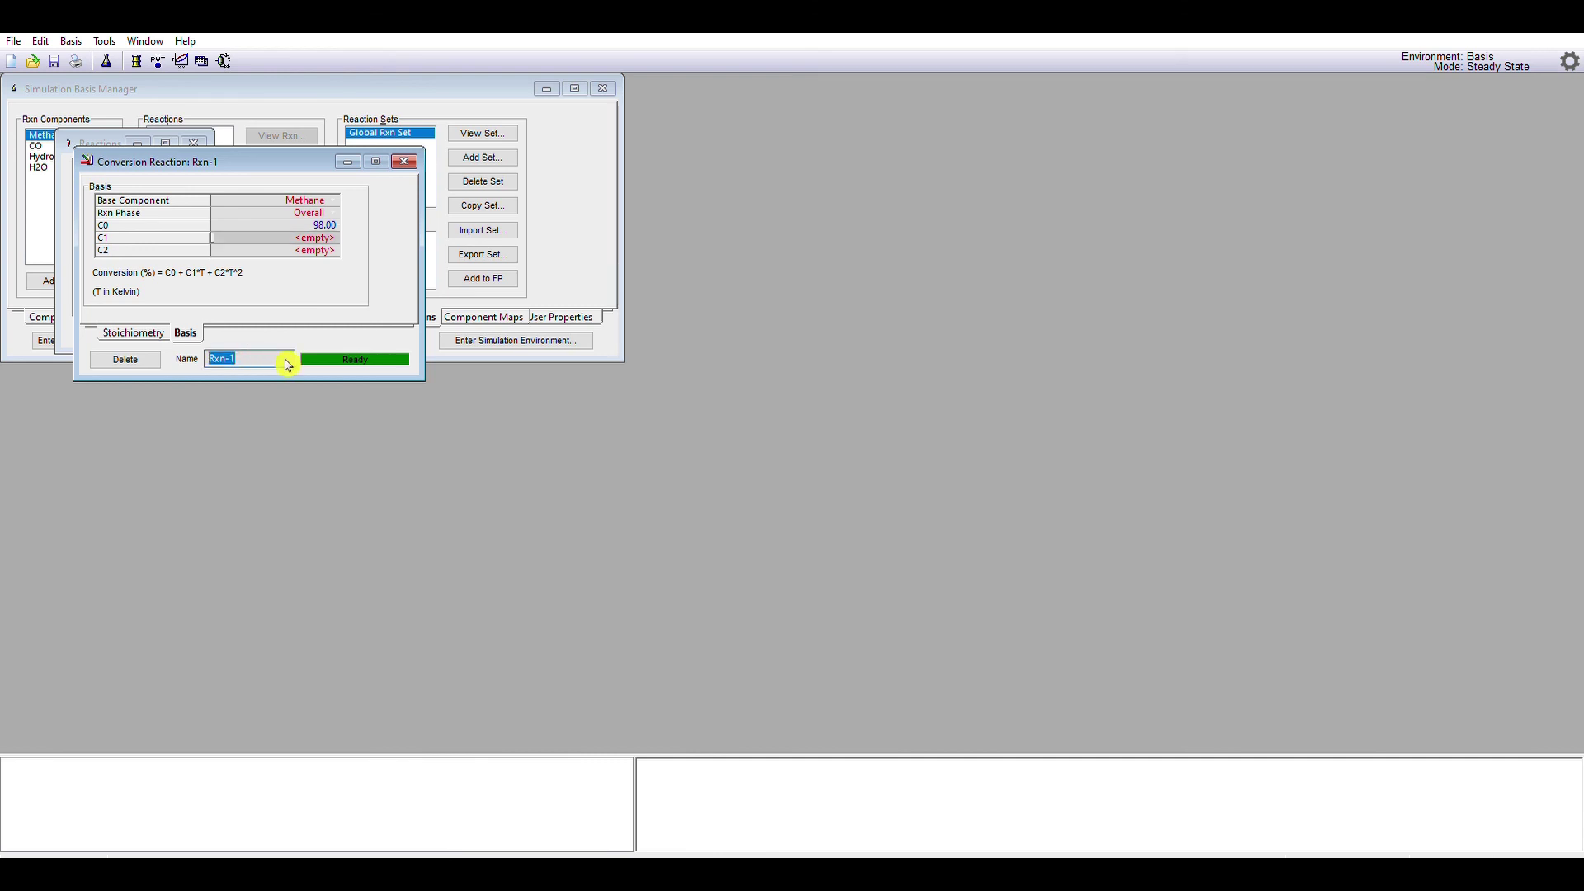
pyautogui.write('CH4-reform')
pyautogui.press('Return')
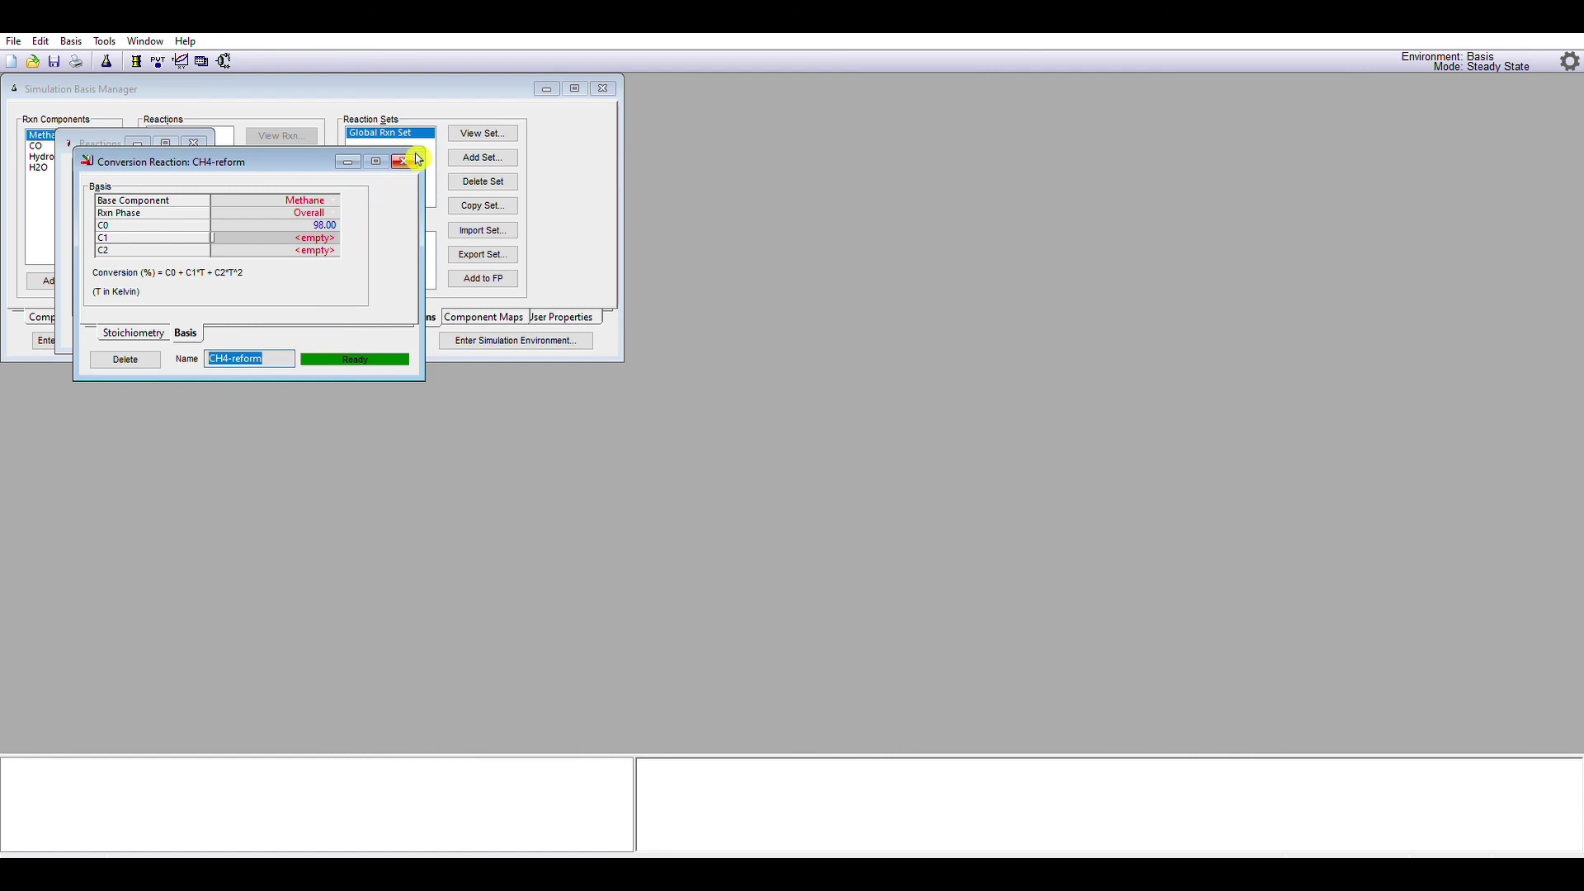
pyautogui.click(414, 157)
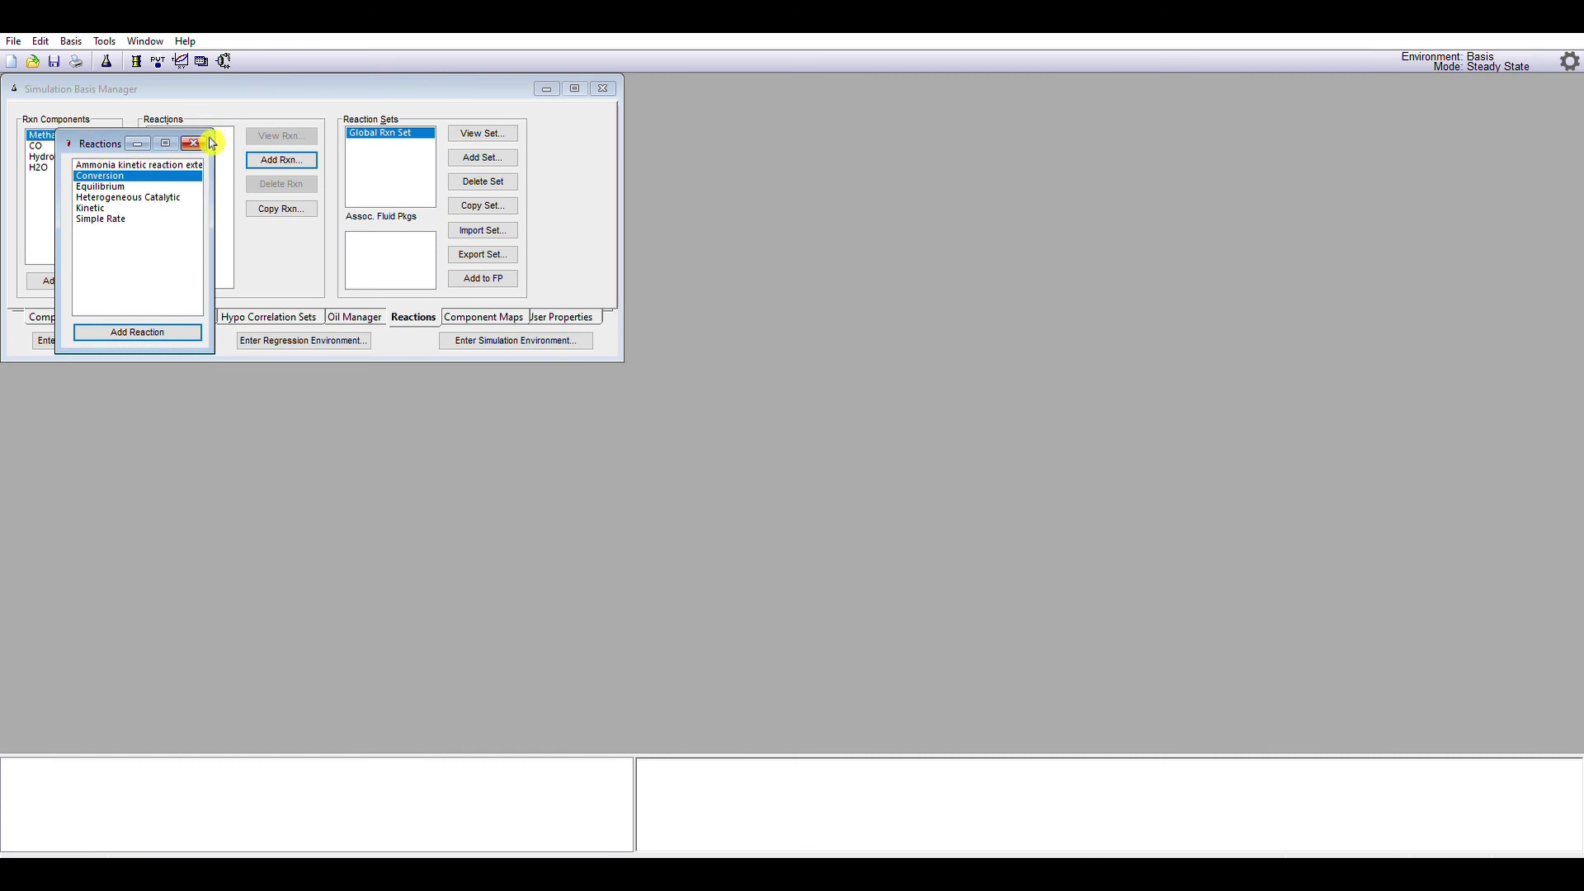
pyautogui.click(206, 143)
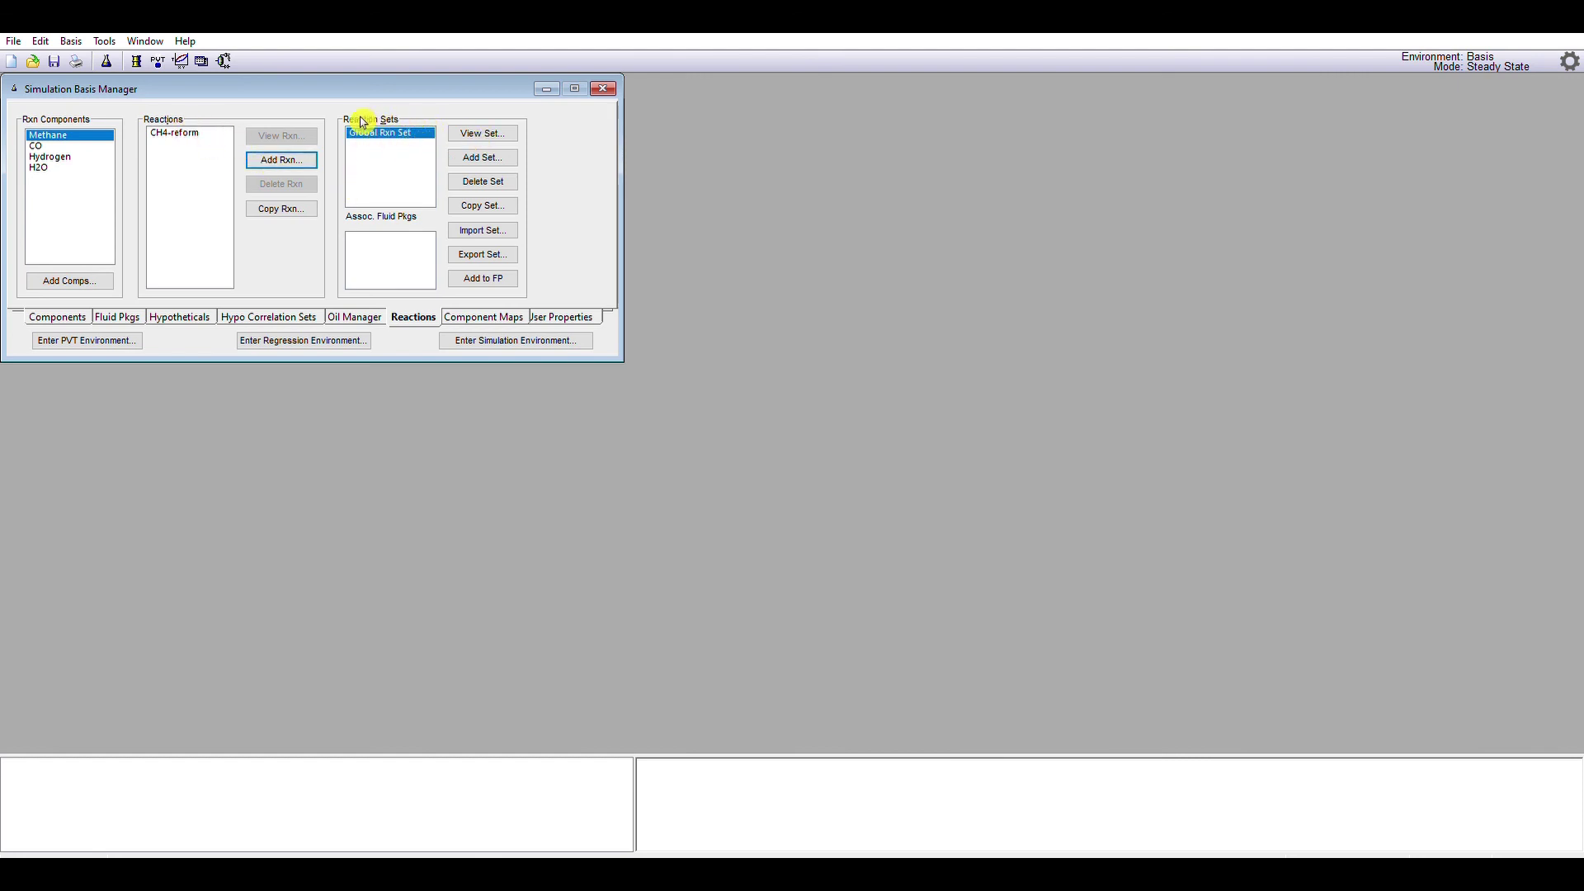
# - Check that CH4-reform is active in Global Rxn Set, then attach it to the Basis-1 (NRTL - Ideal) package
pyautogui.click(493, 130)
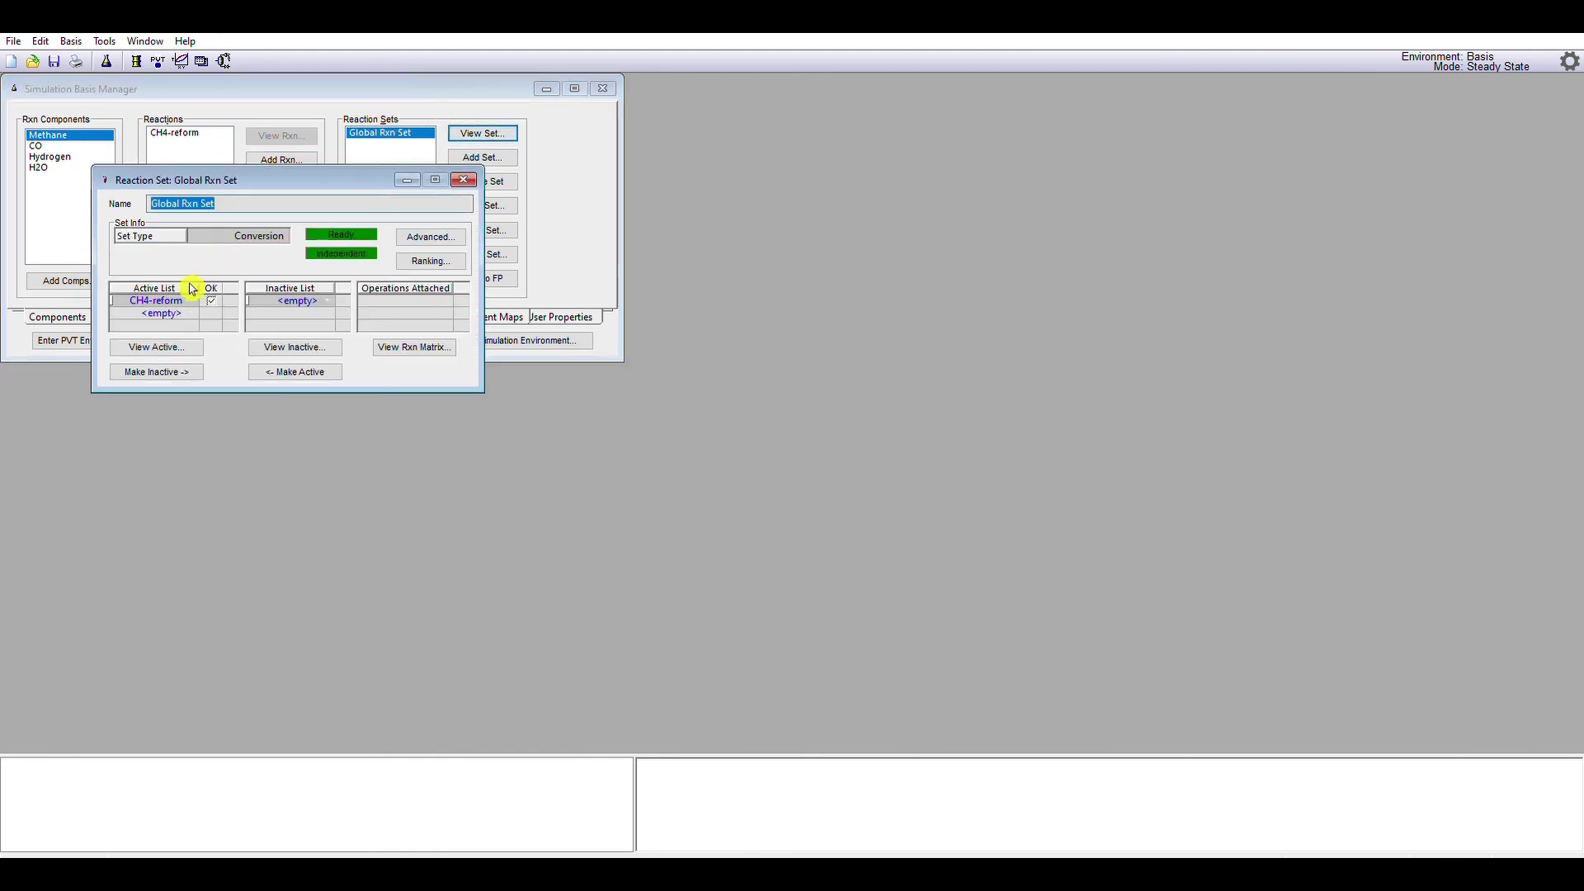
pyautogui.click(462, 180)
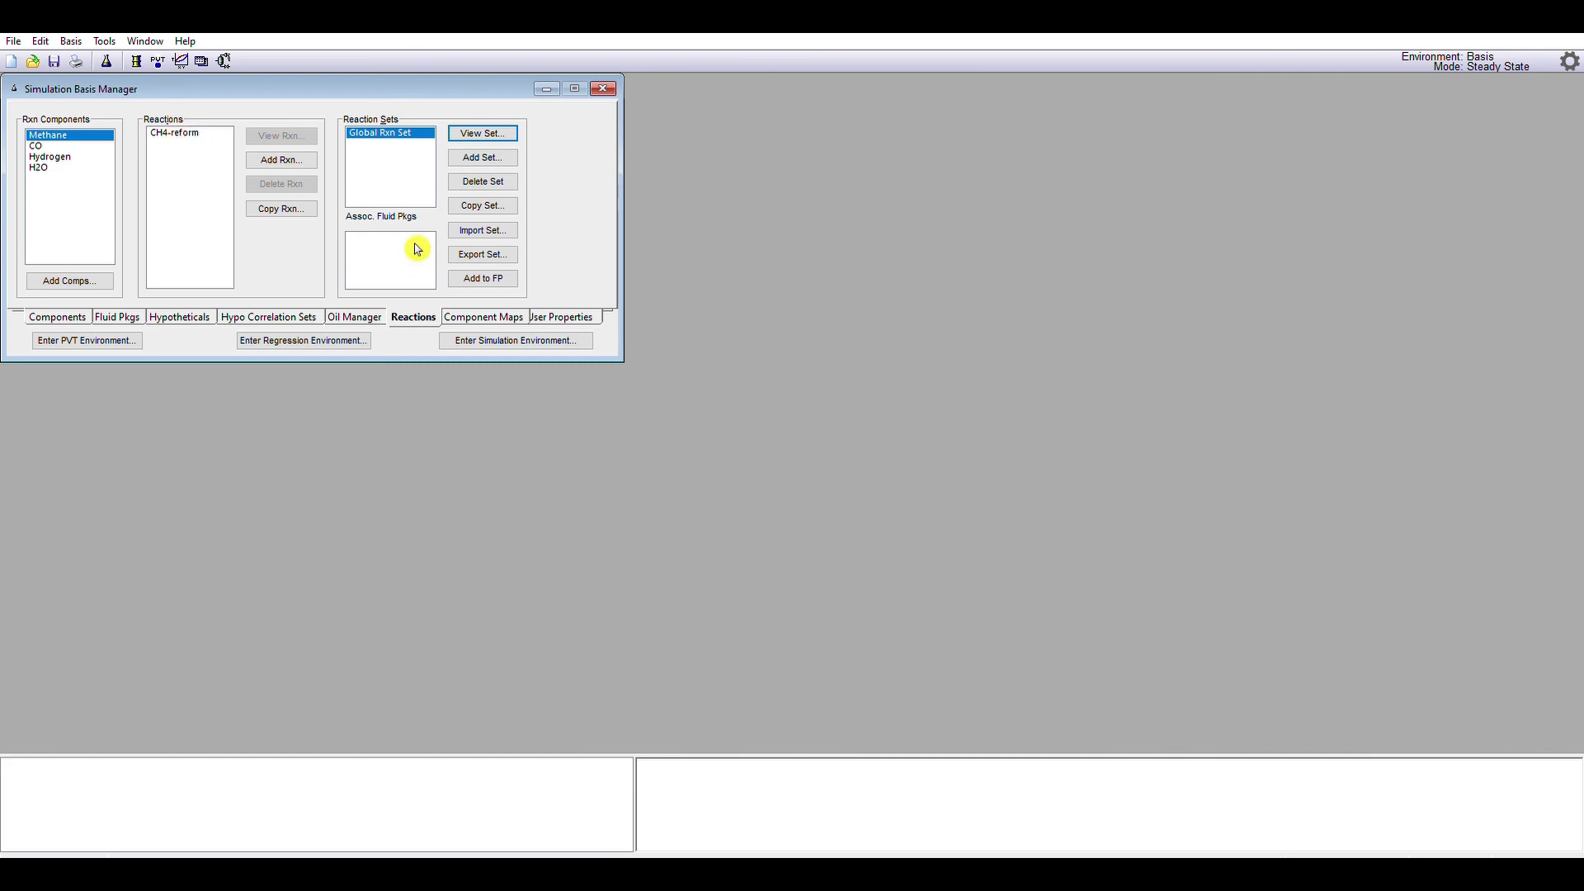
pyautogui.click(416, 130)
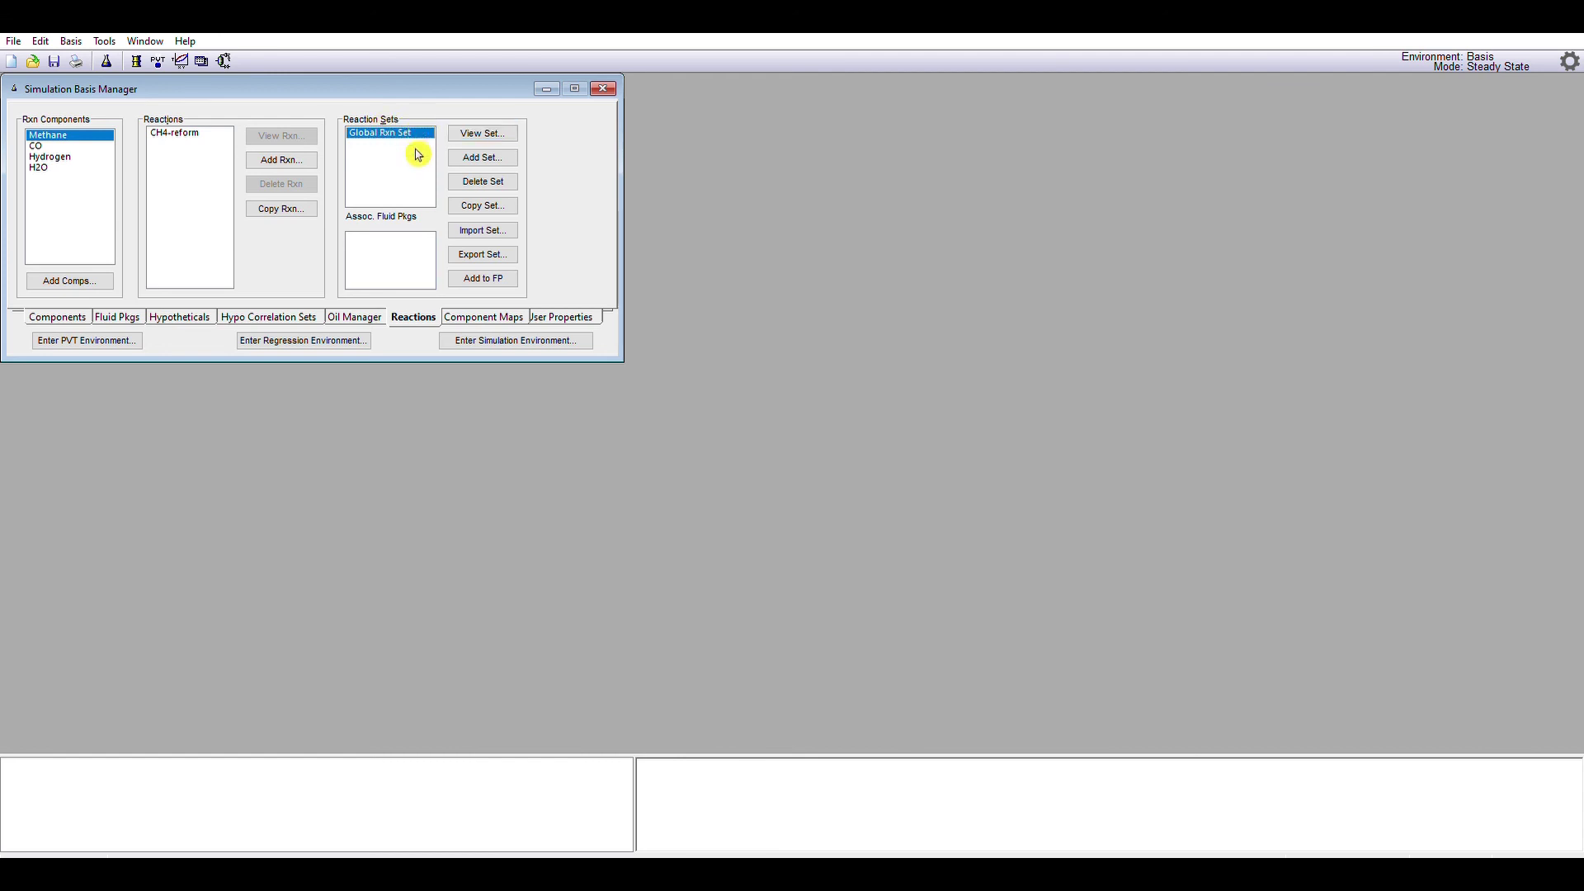
pyautogui.click(474, 275)
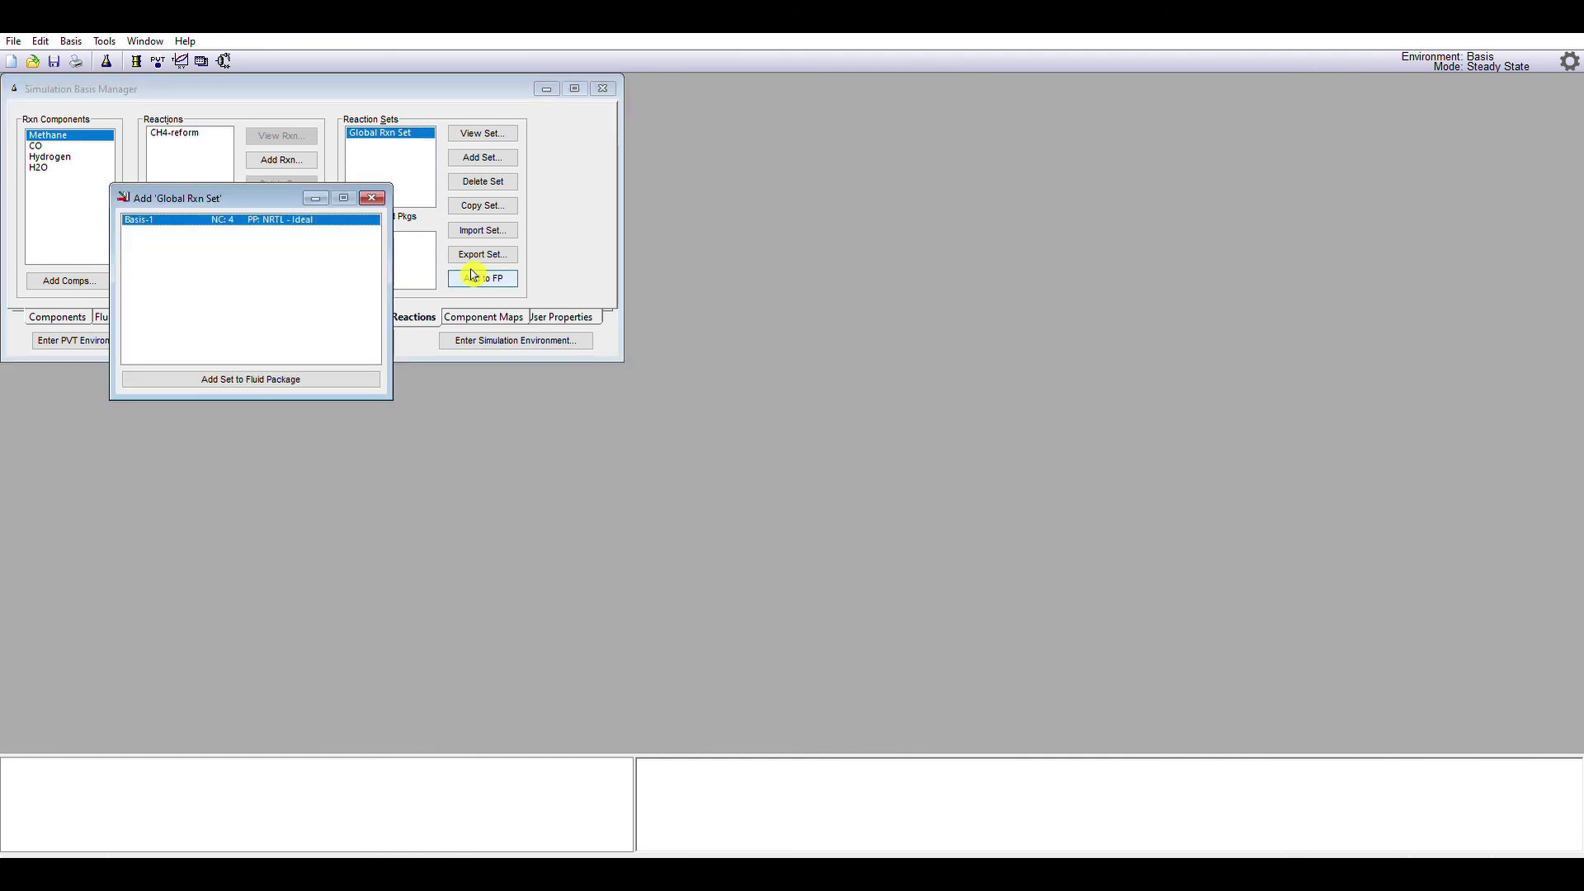
pyautogui.click(337, 377)
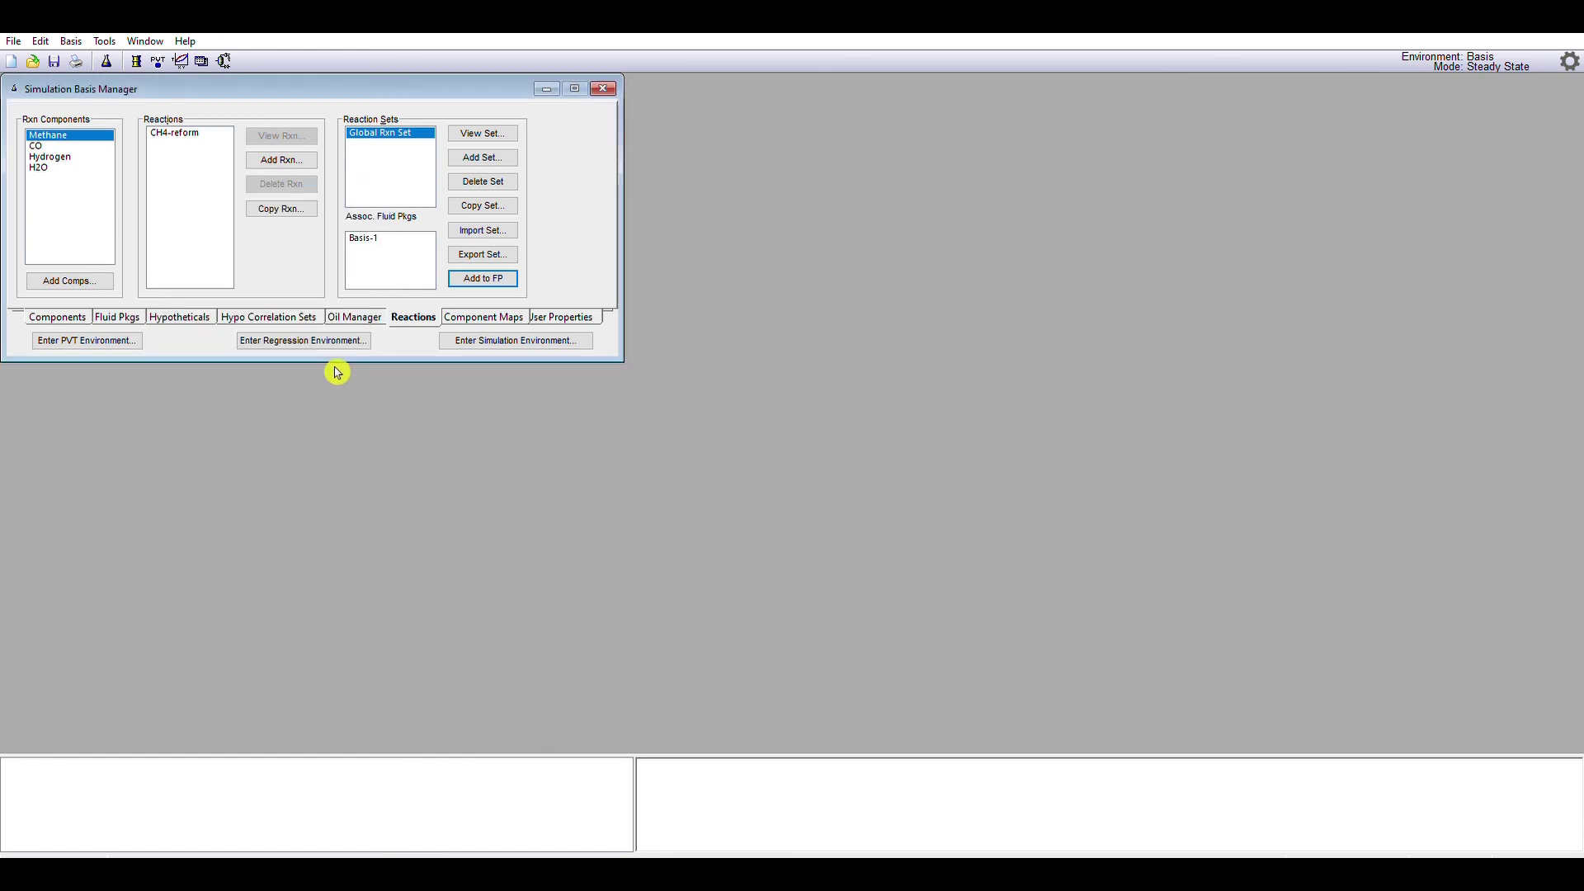